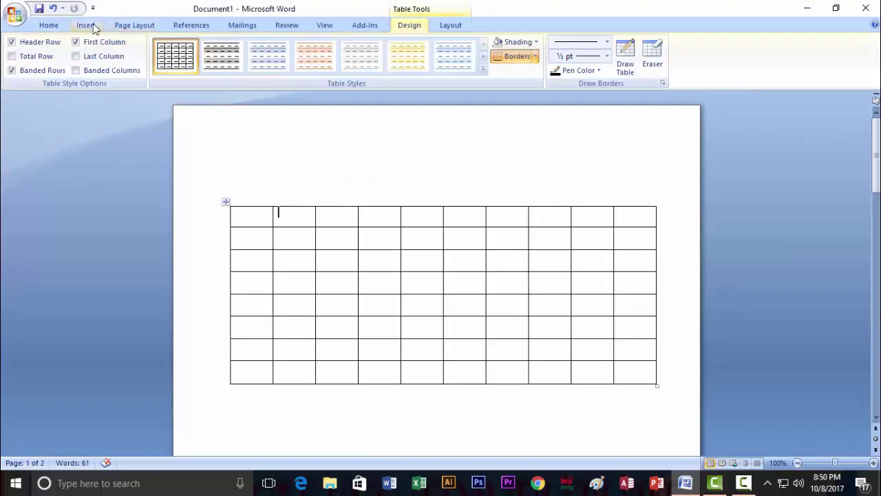
Insert a 10×8 table and show its Table Design options, briefly checking Layout.
click(88, 26)
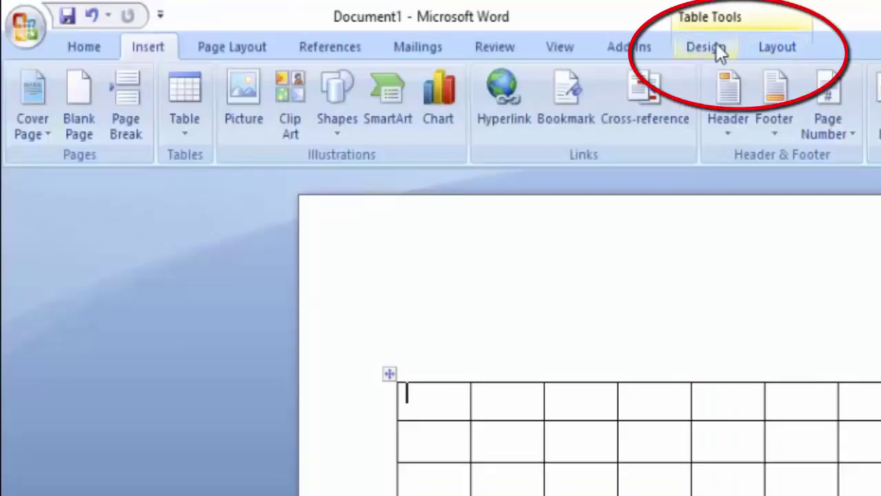
click(716, 45)
click(767, 46)
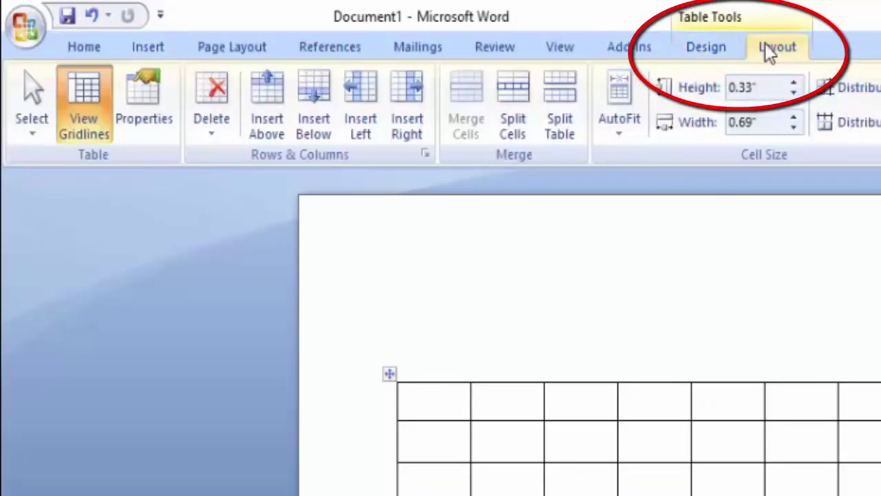
click(715, 46)
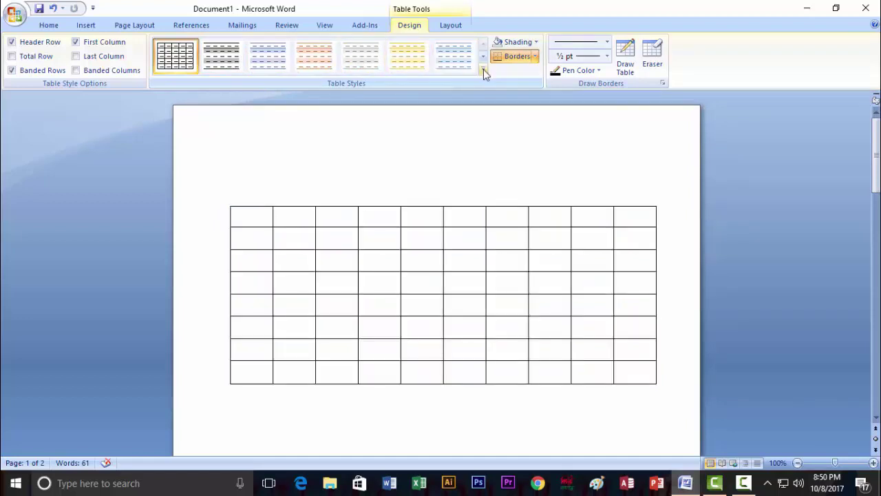
Apply the orange table style, toggle Header Row off and on, and turn off Last Column.
click(483, 69)
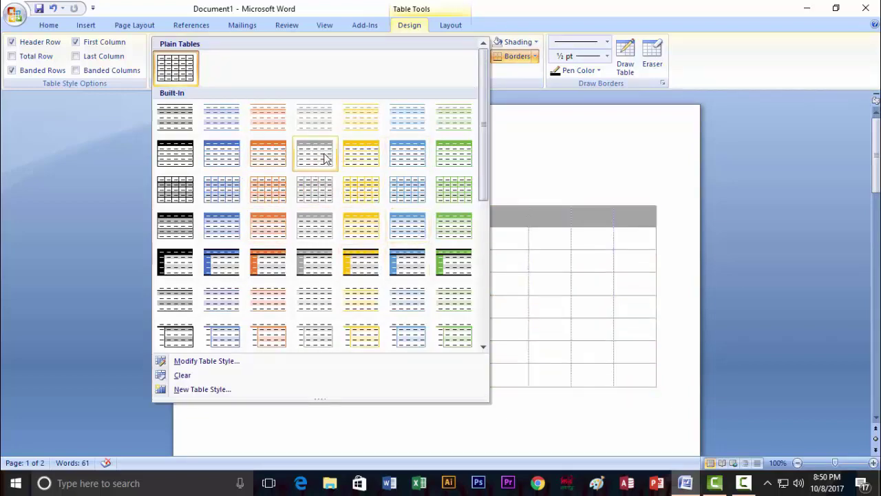
click(280, 161)
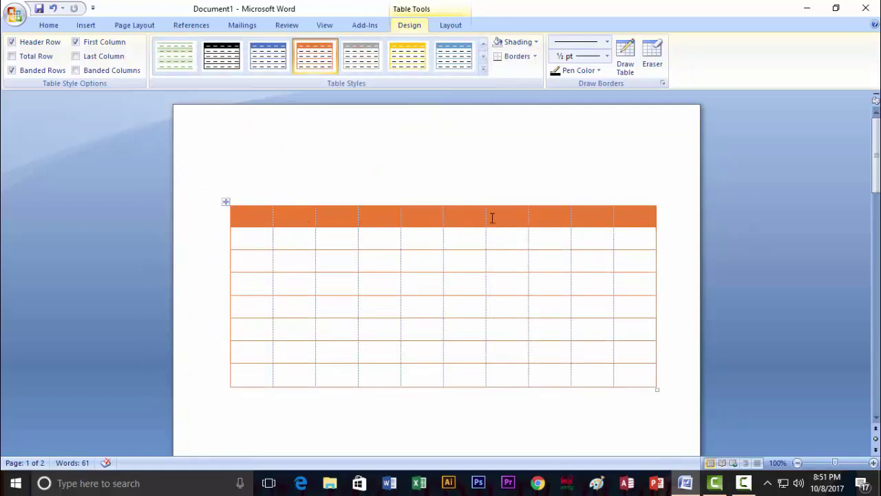
click(21, 44)
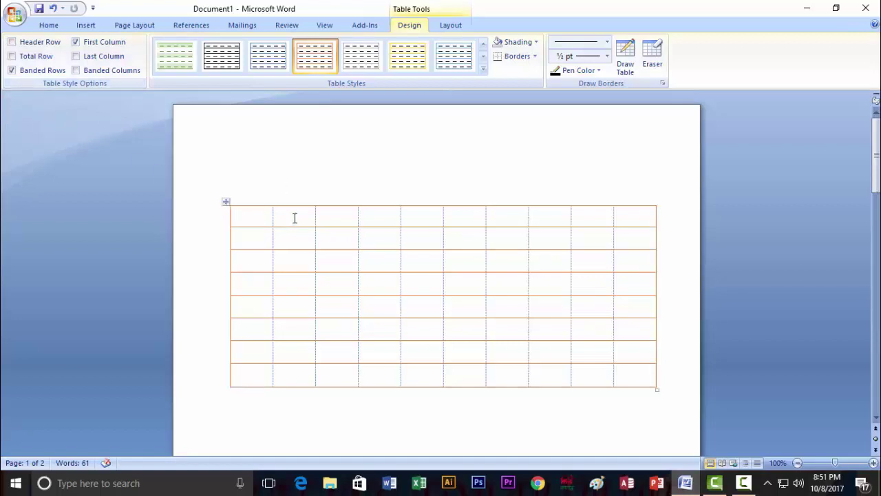
click(12, 42)
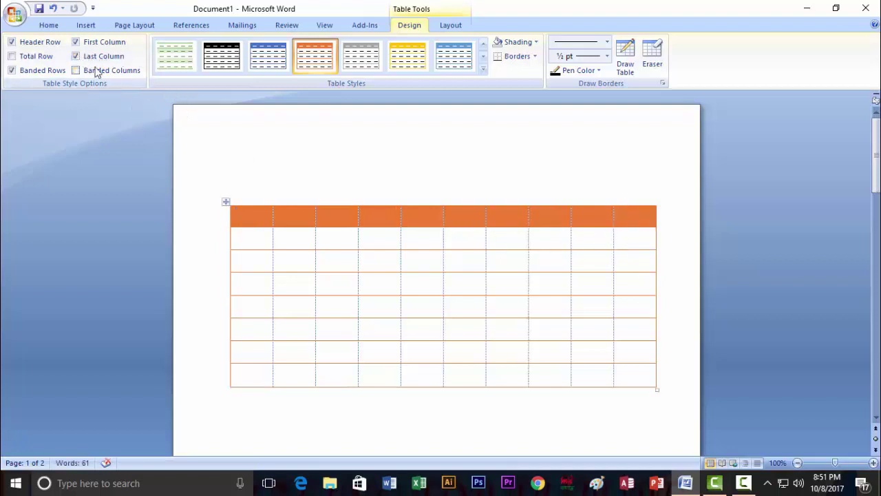
click(76, 56)
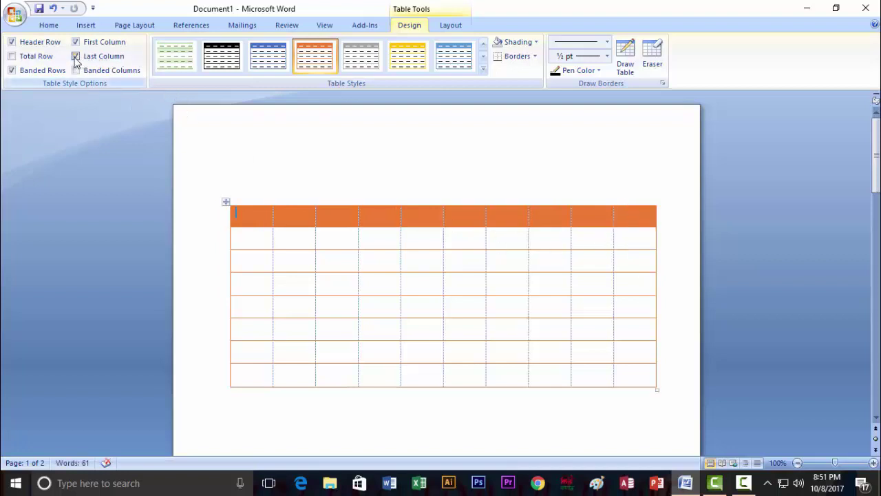
Switch to the blue style with a shaded first column and re-enable Last Column emphasis.
click(483, 68)
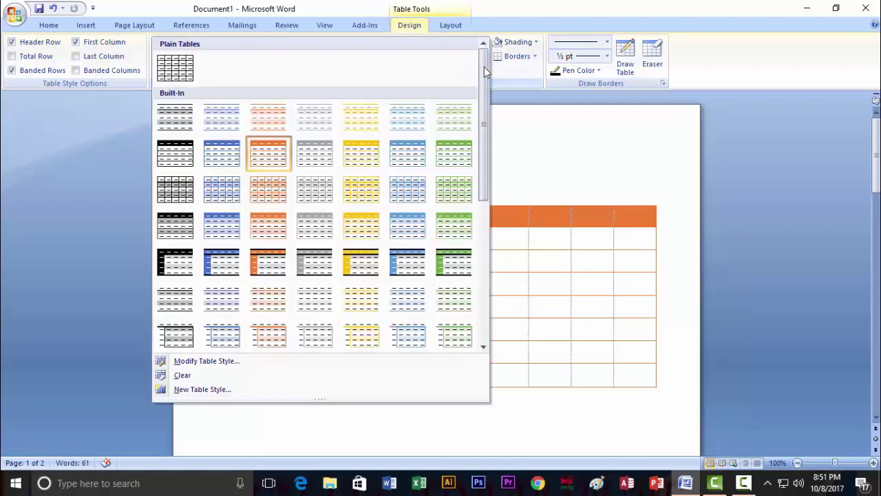
click(221, 261)
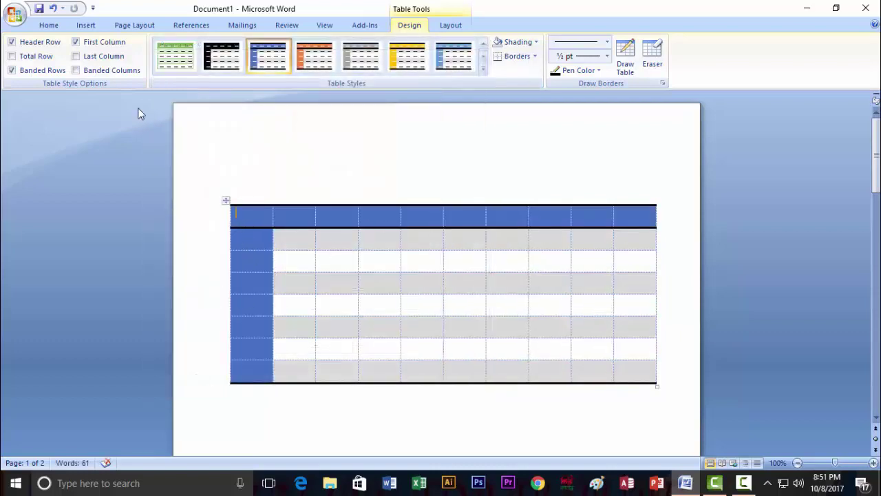
click(76, 57)
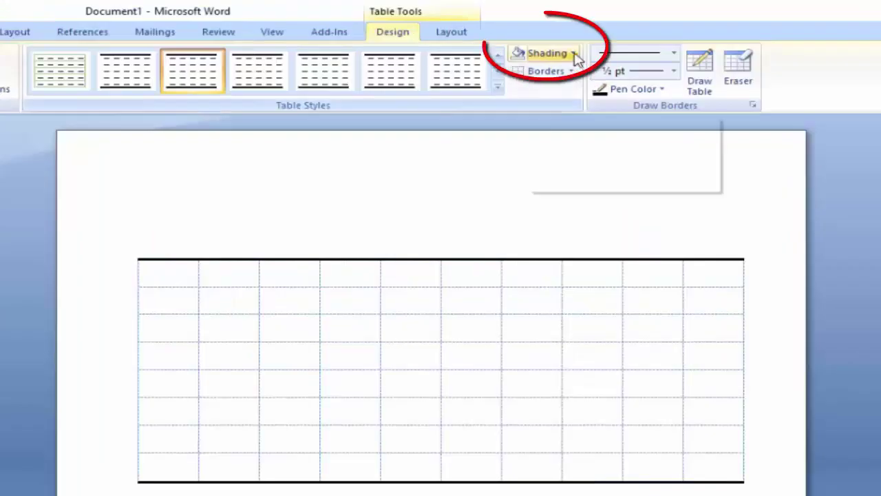
Shade the first table row yellow and the third row orange.
click(536, 42)
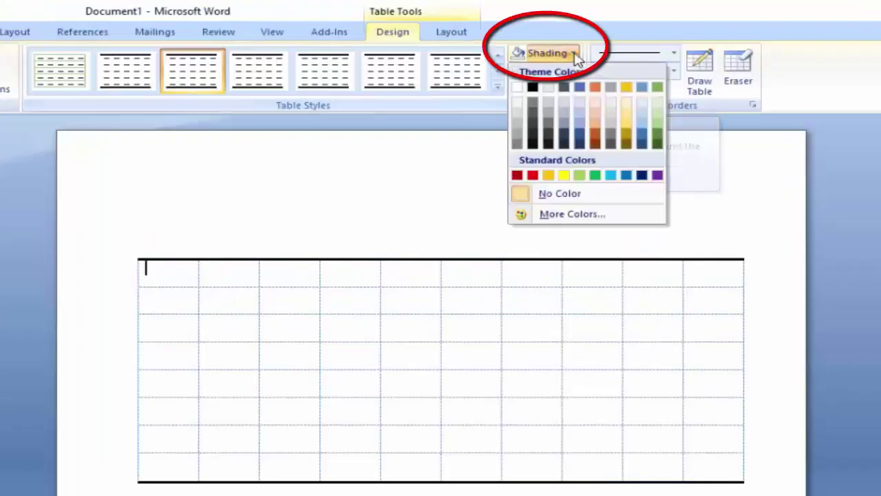
click(501, 314)
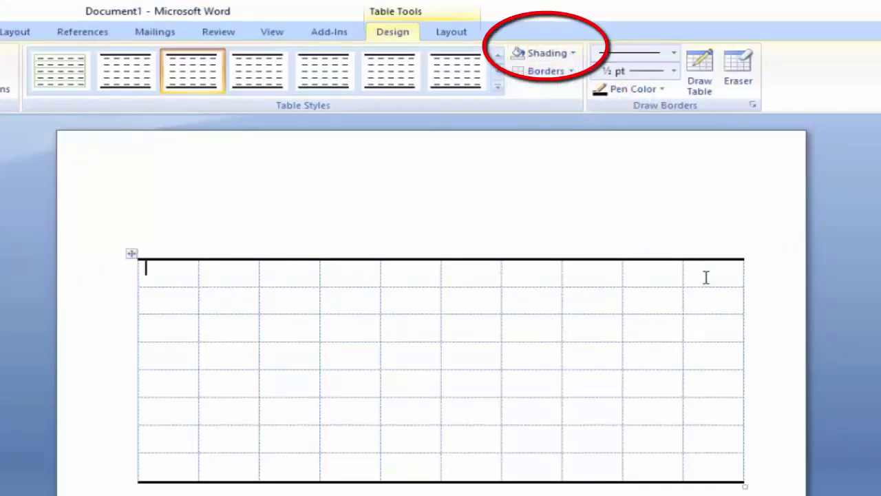
drag(705, 277, 173, 273)
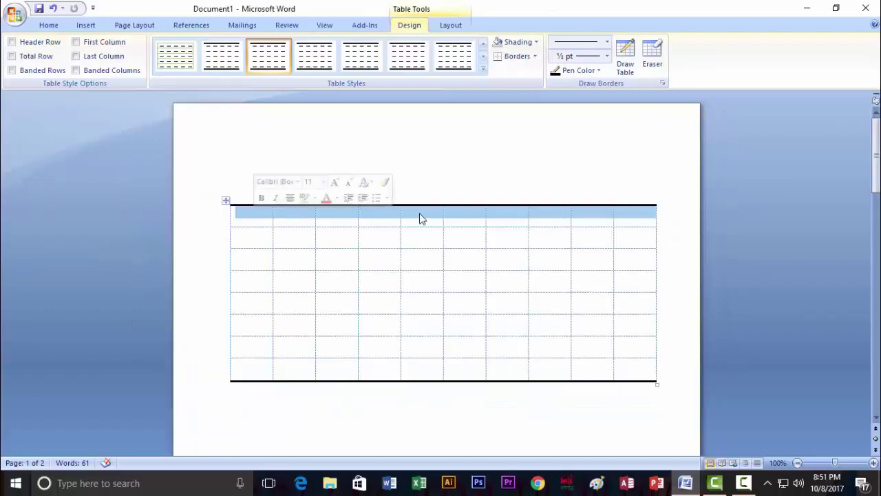
click(536, 42)
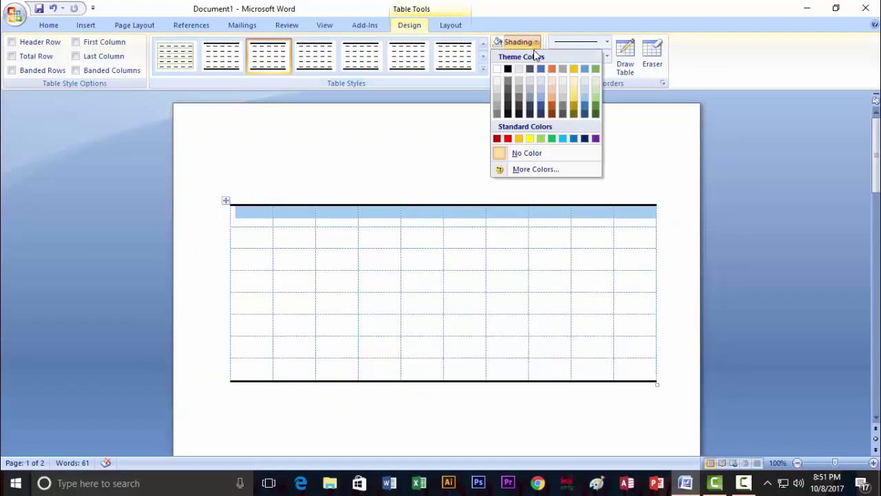
click(530, 139)
click(451, 224)
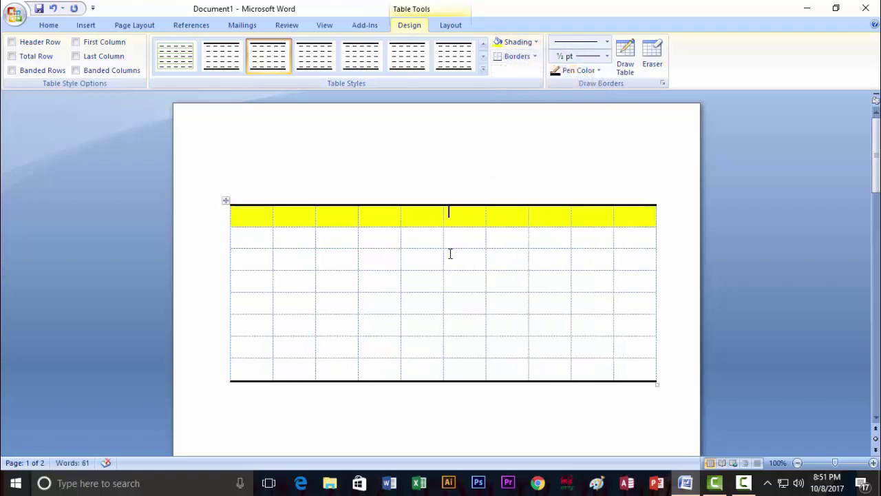
drag(583, 260, 259, 263)
click(538, 43)
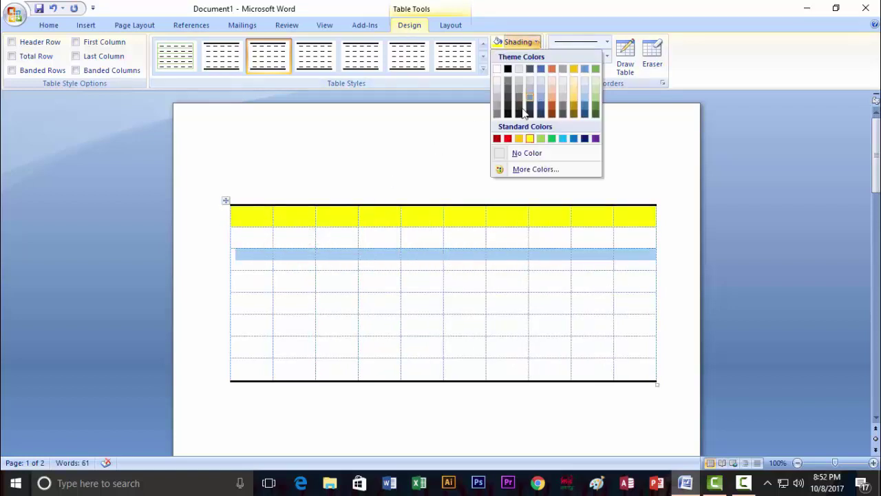
click(521, 138)
click(555, 303)
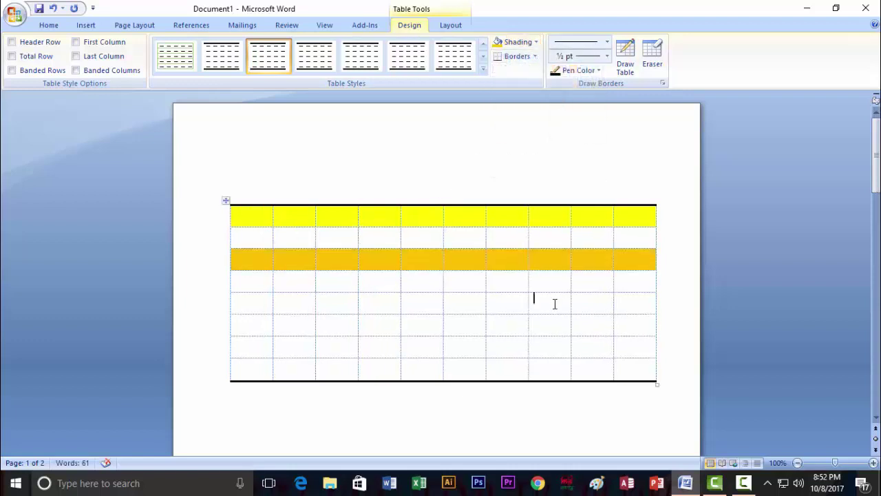
Shade the fifth row light green and the seventh row pale green, then select the first column.
mouse_move(588, 308)
mouse_down()
mouse_move(294, 320)
mouse_move(250, 307)
mouse_up()
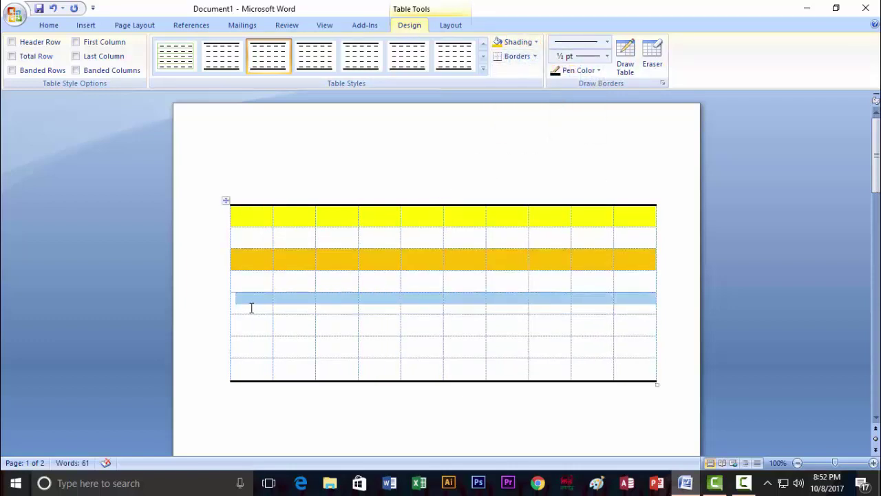
click(535, 42)
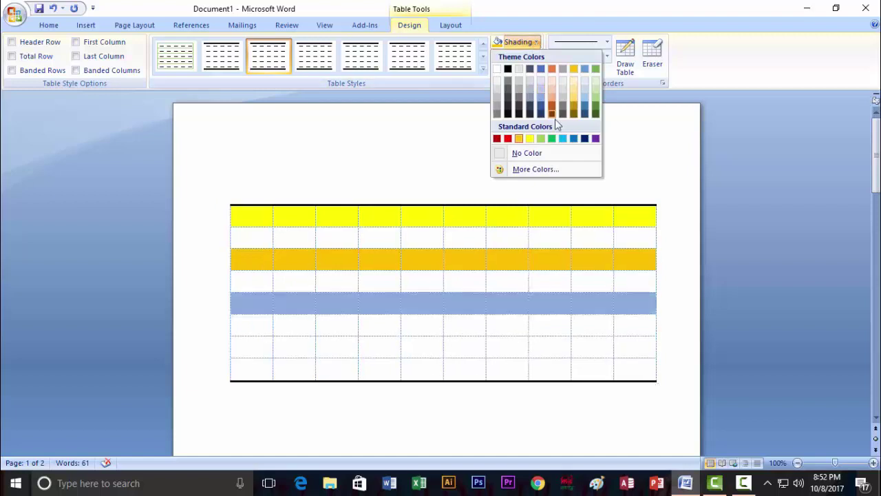
click(541, 139)
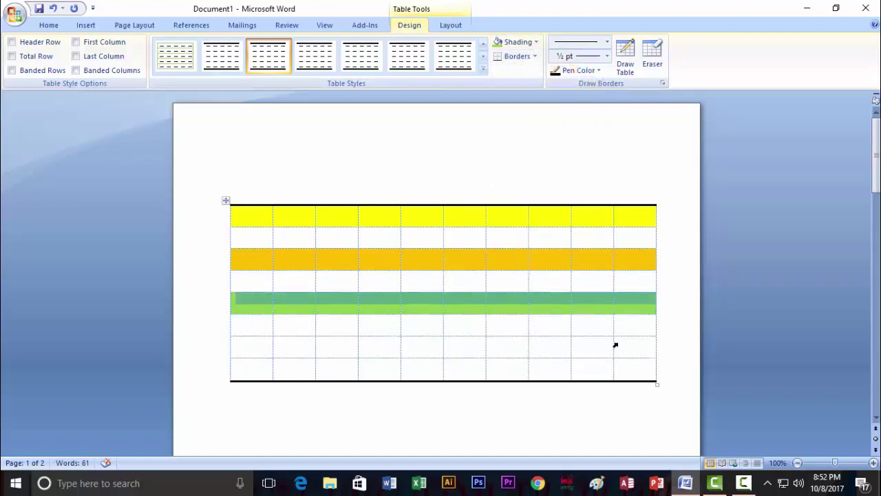
drag(627, 343, 262, 348)
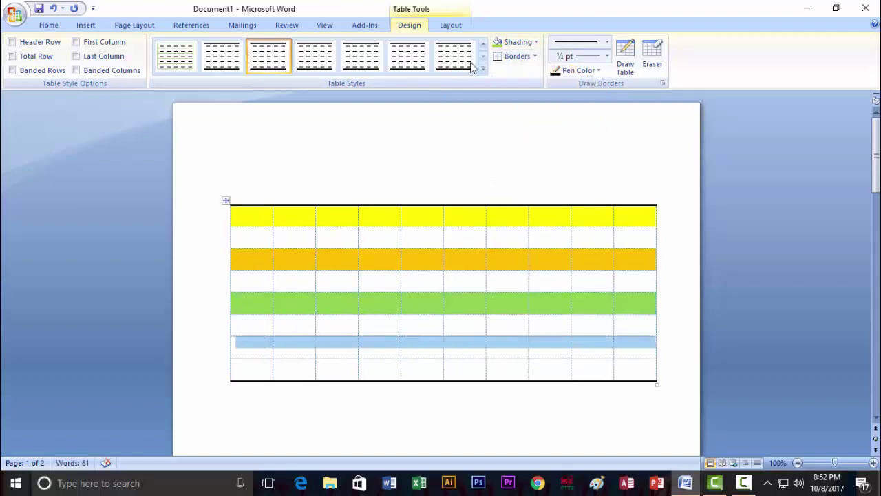
click(535, 42)
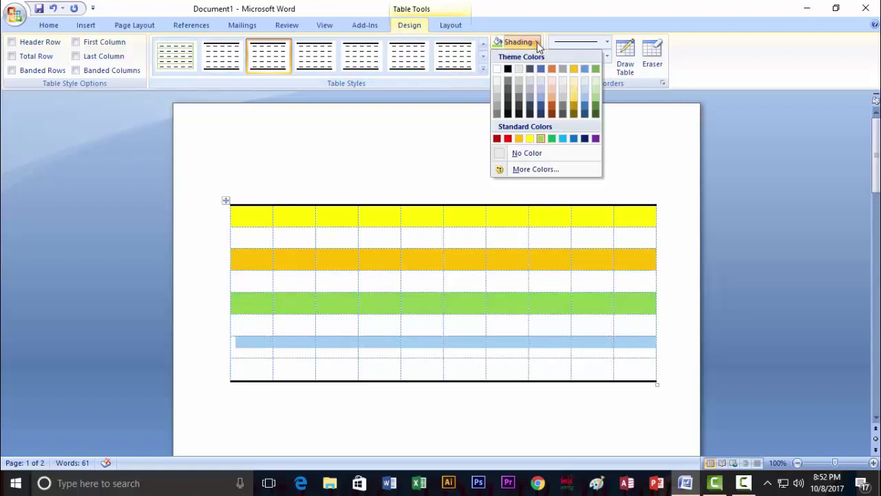
click(595, 90)
click(459, 329)
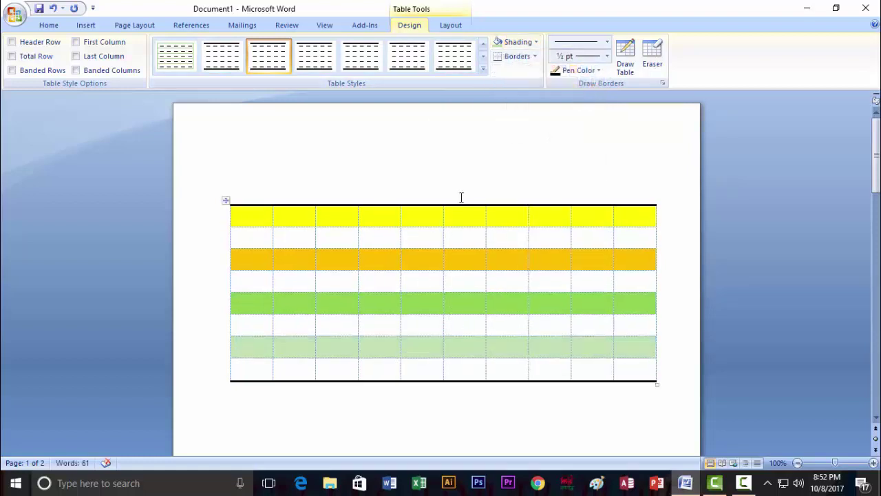
drag(250, 216, 242, 355)
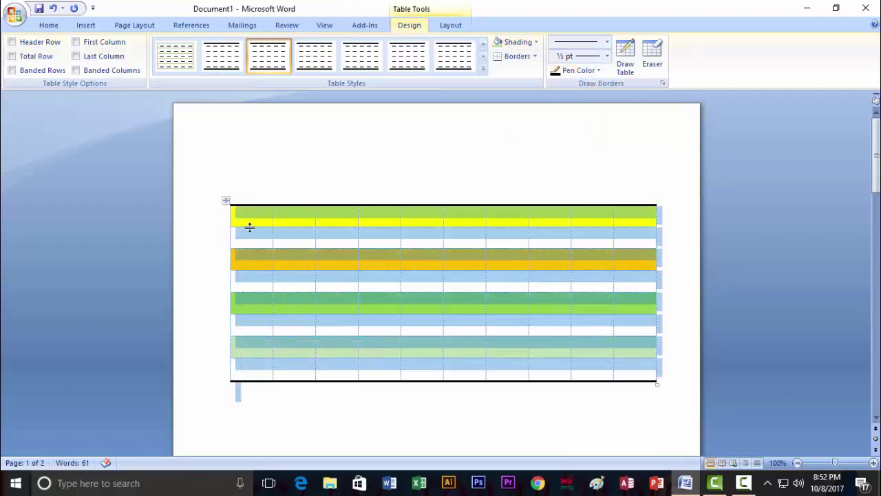
drag(254, 222, 244, 367)
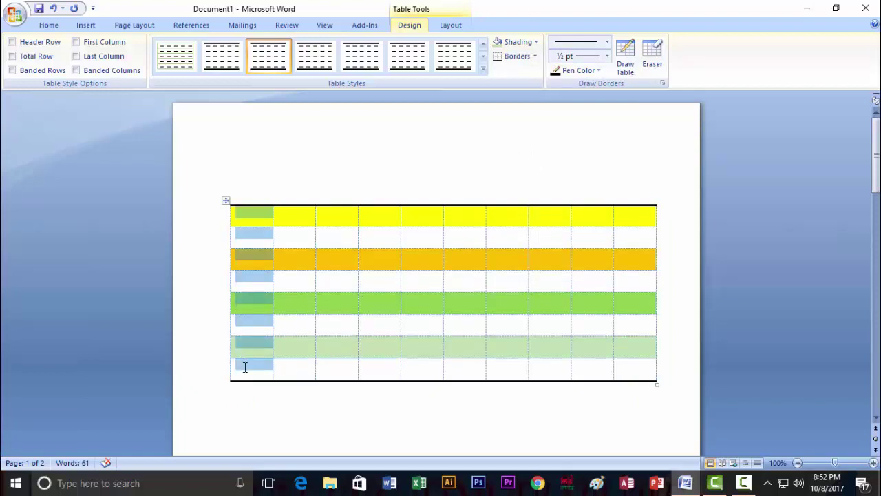
Shade the first column slate grey-blue.
click(535, 42)
click(531, 104)
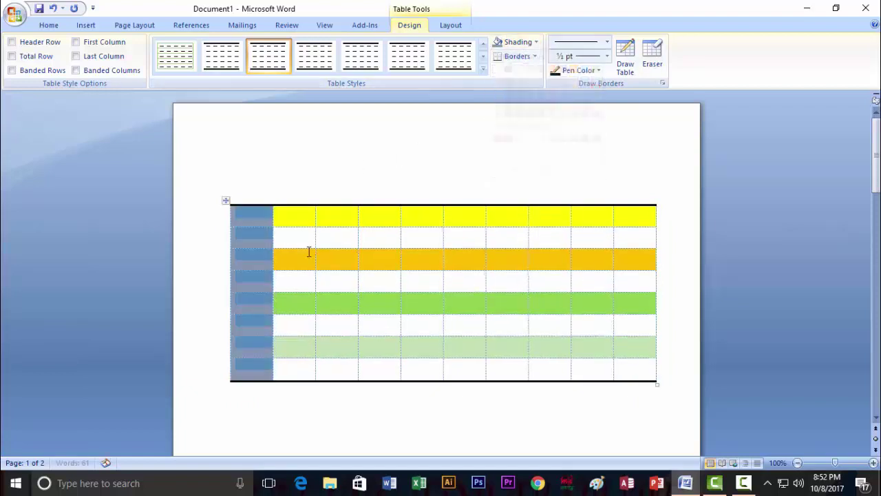
click(321, 254)
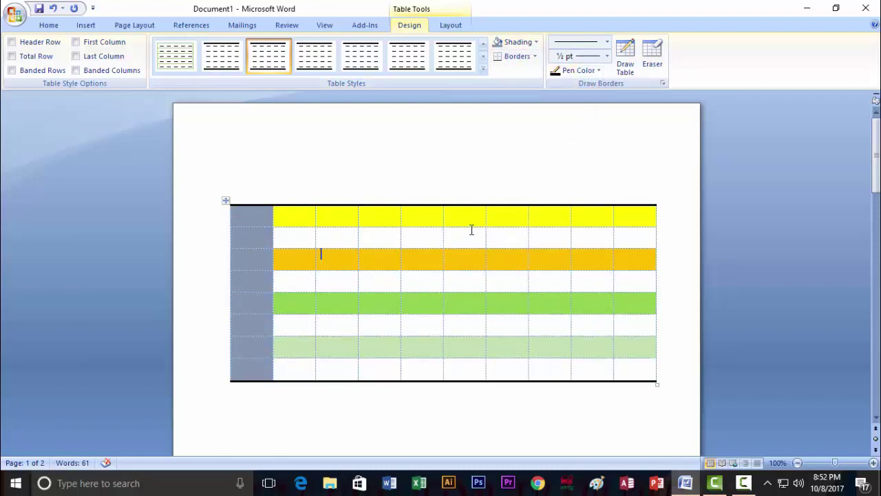
Shade the last column light blue, then select the whole table.
drag(629, 238, 632, 372)
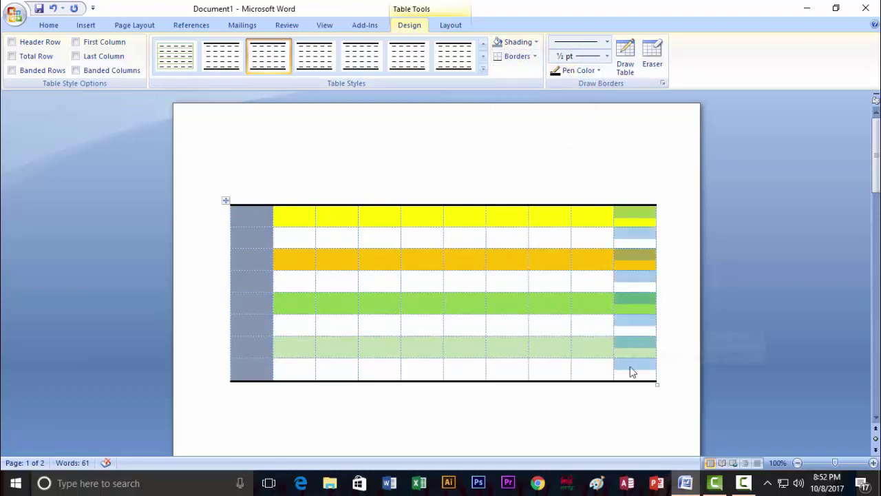
click(535, 42)
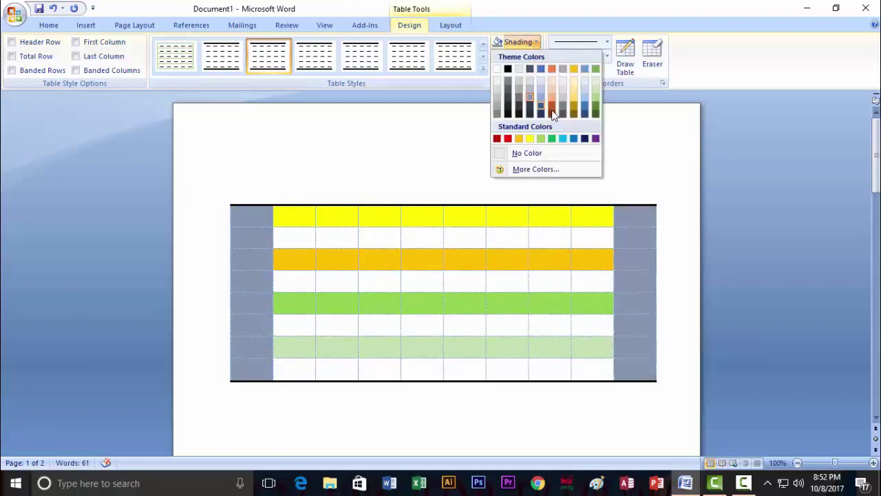
click(588, 98)
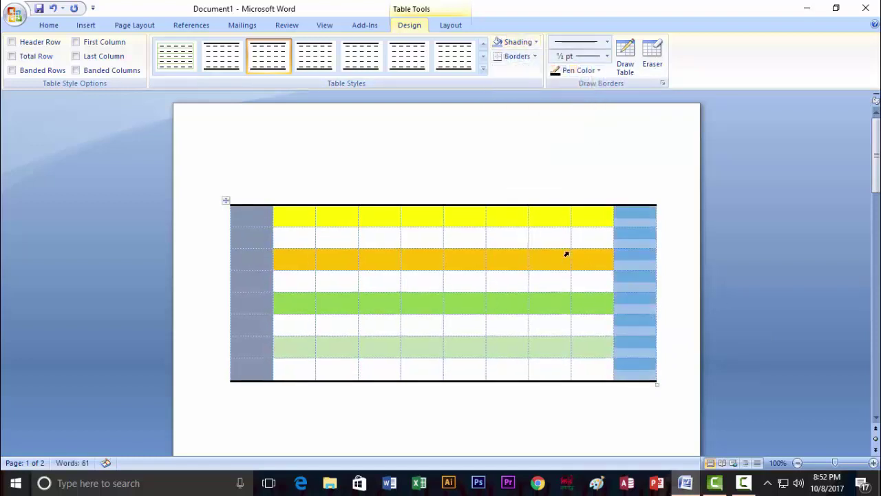
click(525, 242)
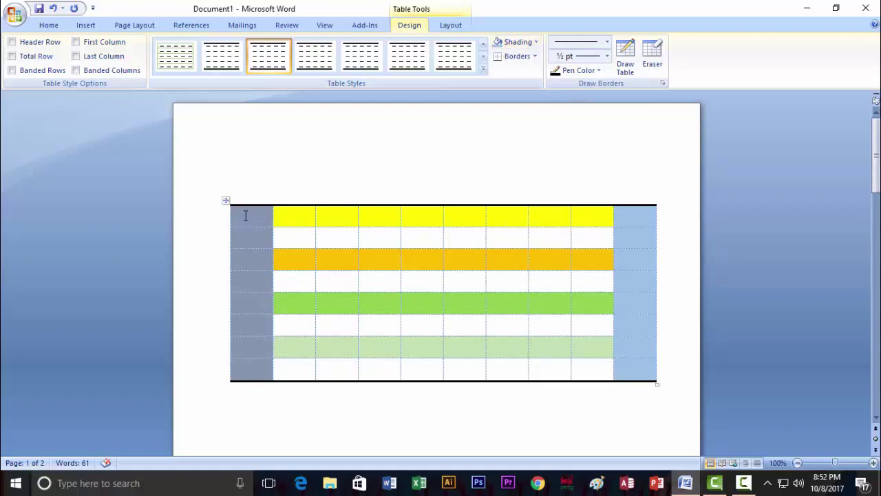
drag(245, 215, 605, 393)
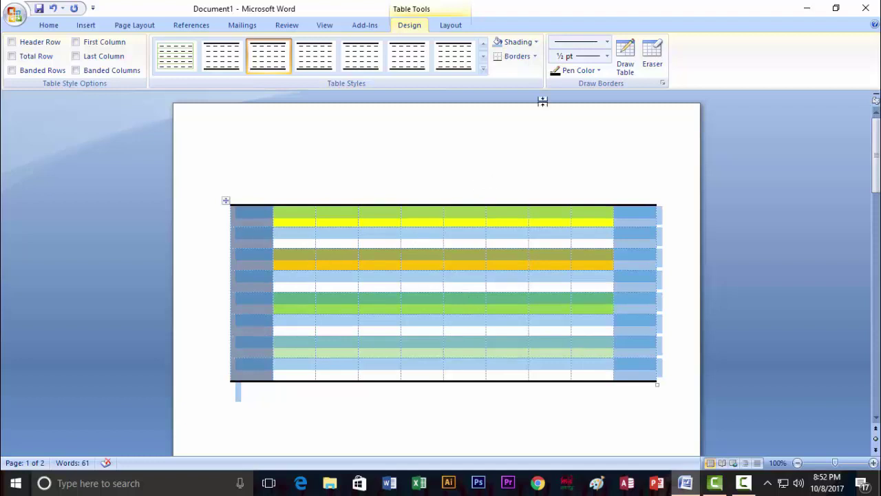
Apply All Borders so every cell of the shaded table gets solid black borders.
click(535, 56)
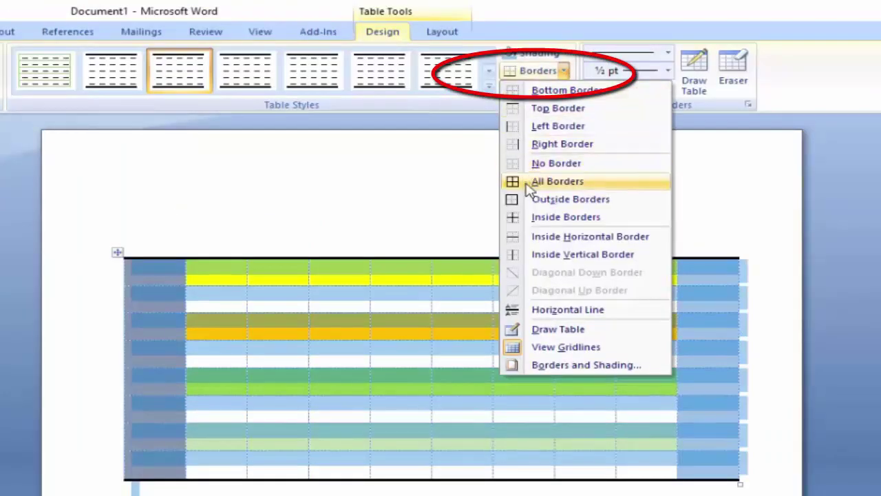
click(527, 186)
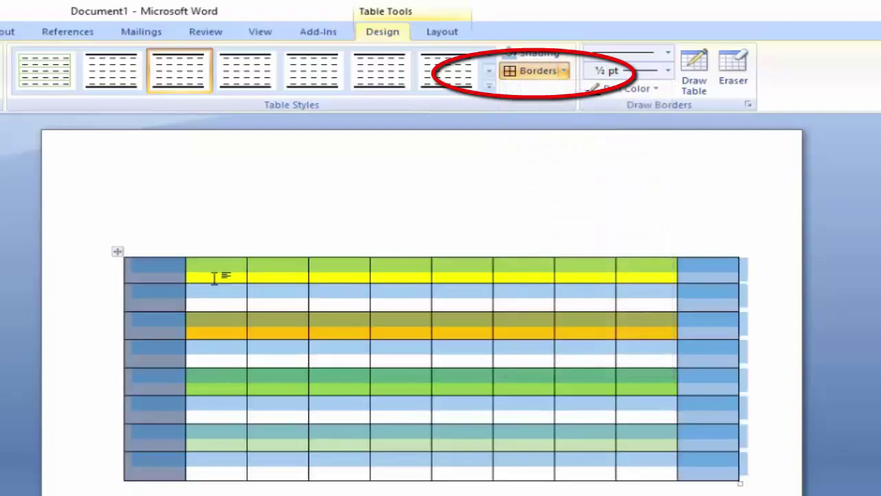
click(565, 73)
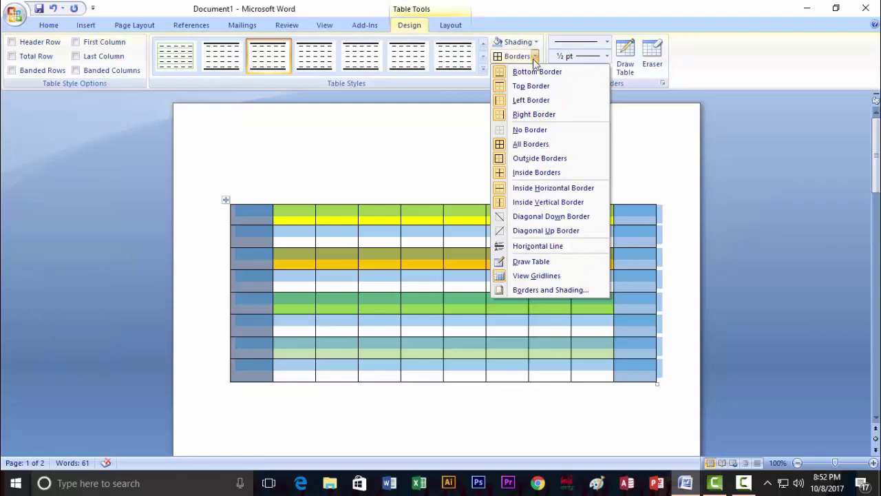
click(410, 164)
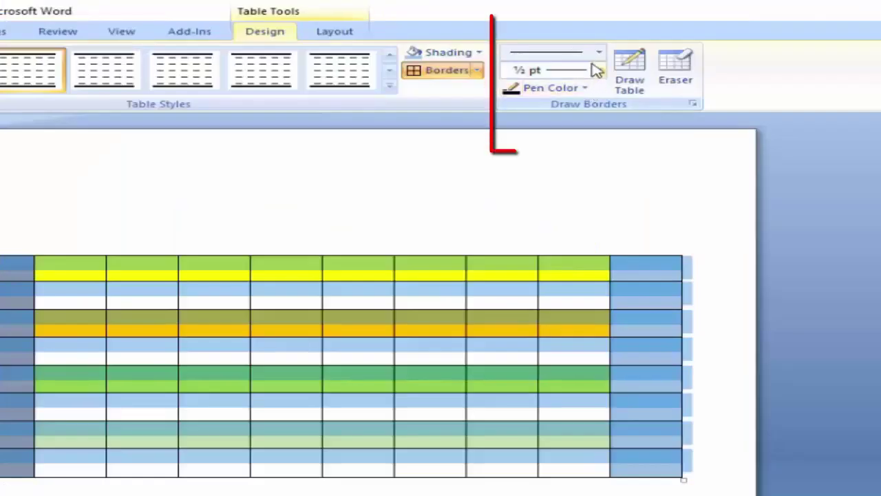
Set the border pen to a thick solid line, 2¼ pt weight, in red.
click(607, 42)
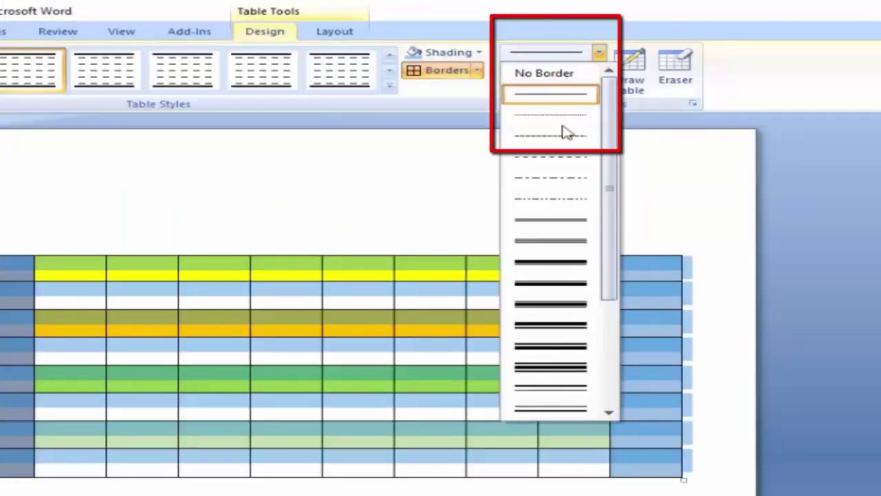
click(543, 263)
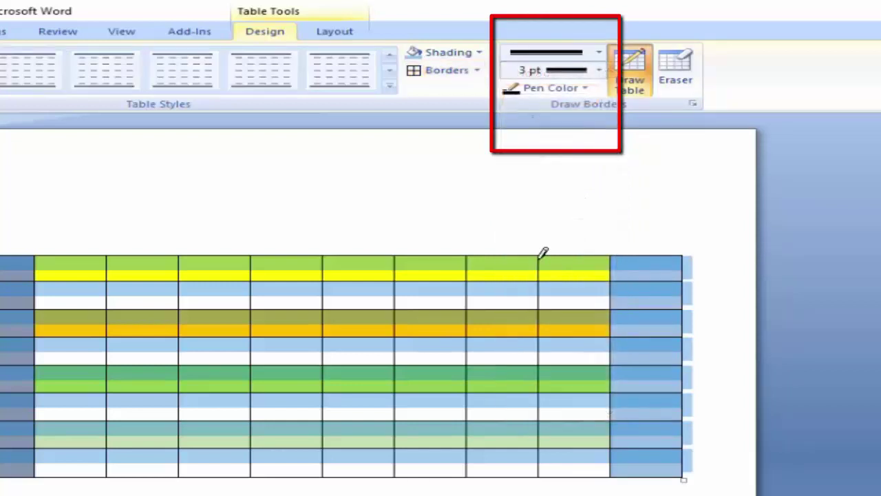
click(585, 88)
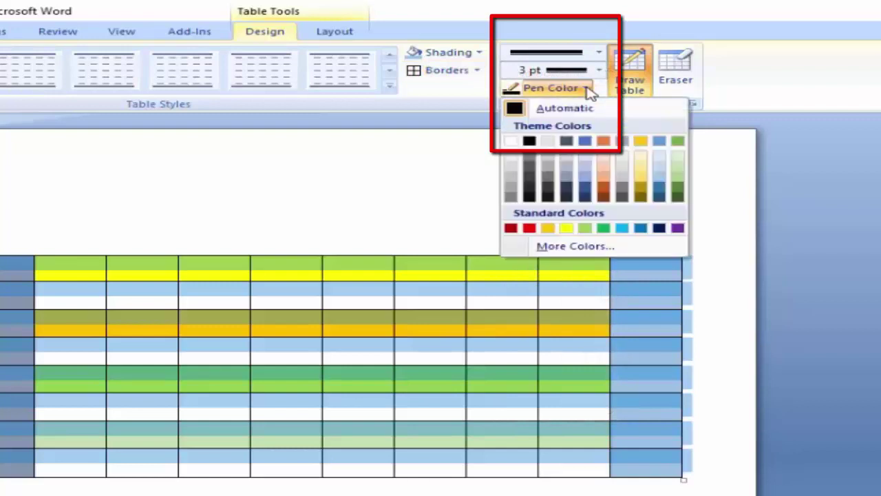
click(598, 70)
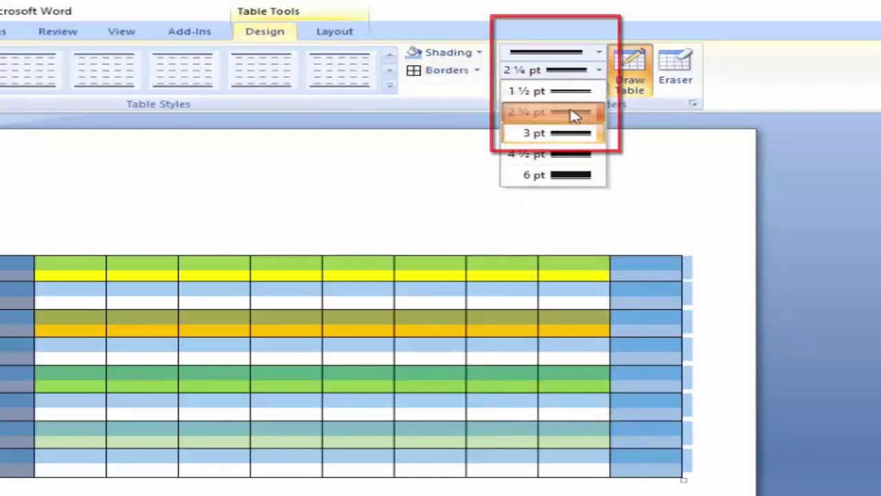
click(574, 111)
click(585, 87)
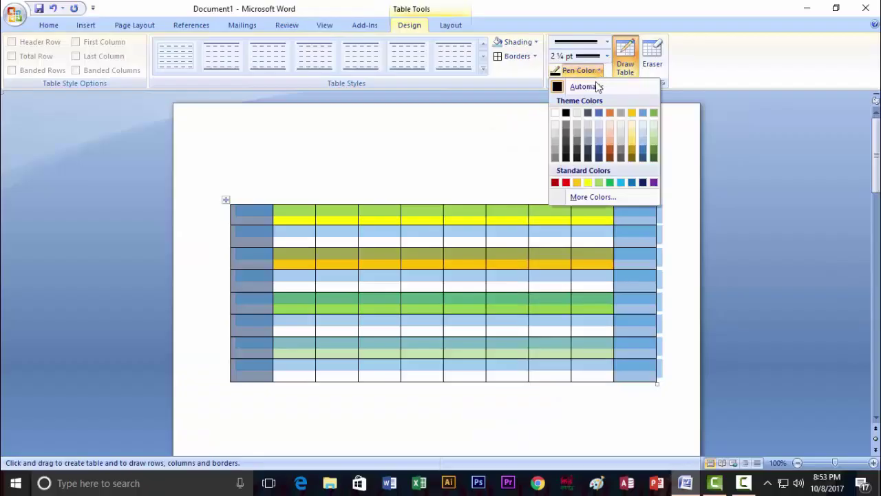
click(566, 183)
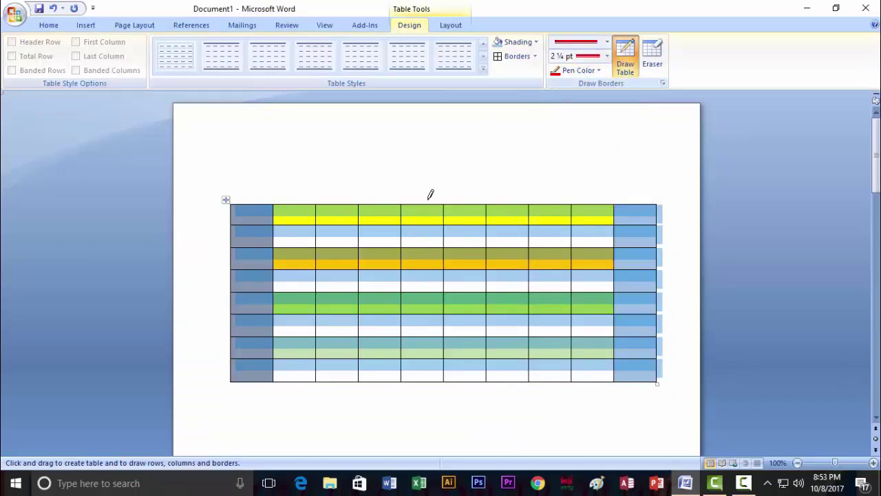
Draw red borders boxing the top two rows, with four vertical dividers forming column pairs.
drag(233, 204, 632, 199)
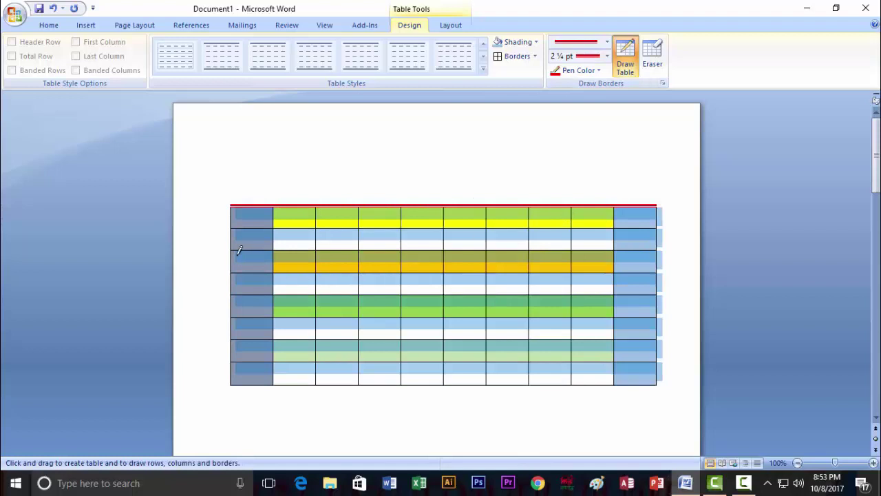
drag(233, 249, 629, 241)
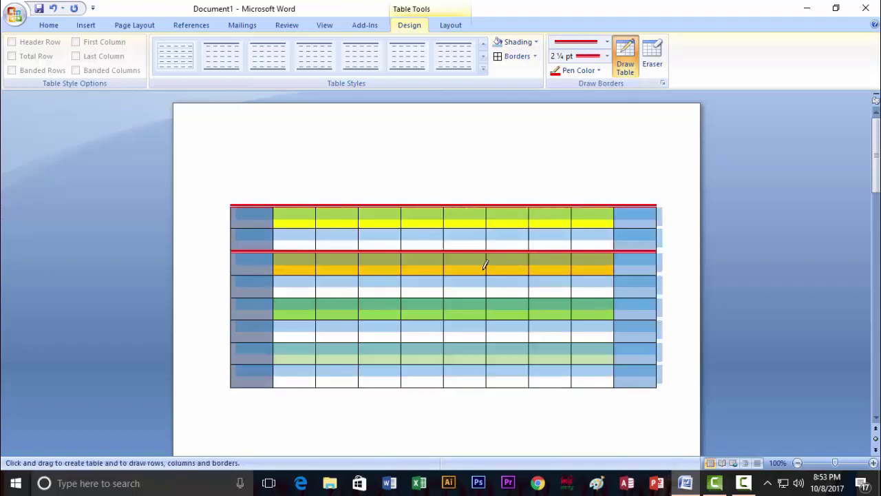
drag(315, 207, 315, 249)
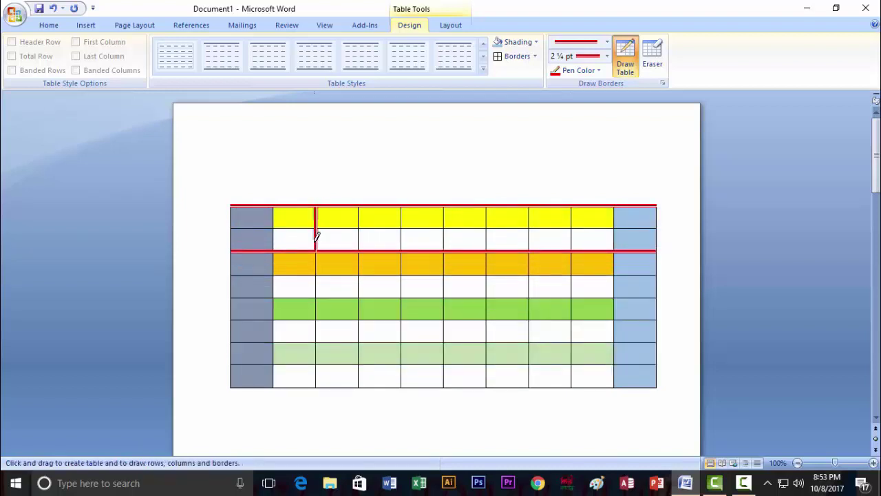
drag(402, 205, 401, 249)
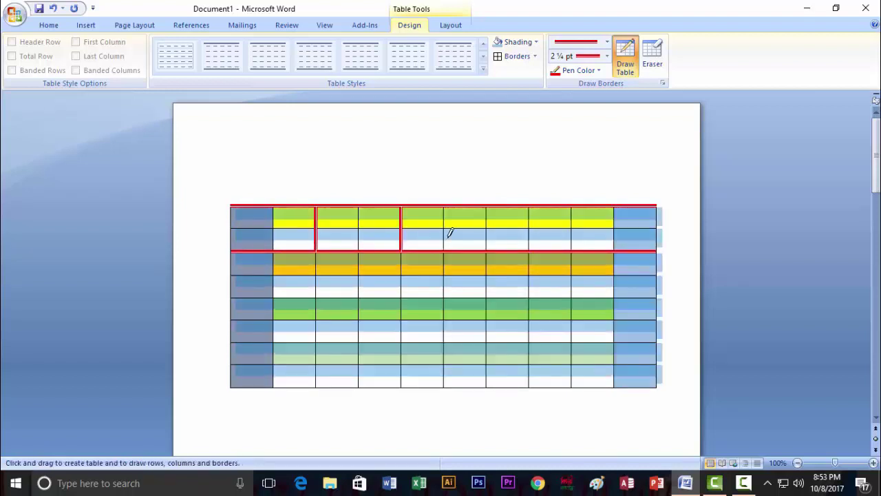
drag(491, 205, 486, 249)
drag(572, 205, 572, 249)
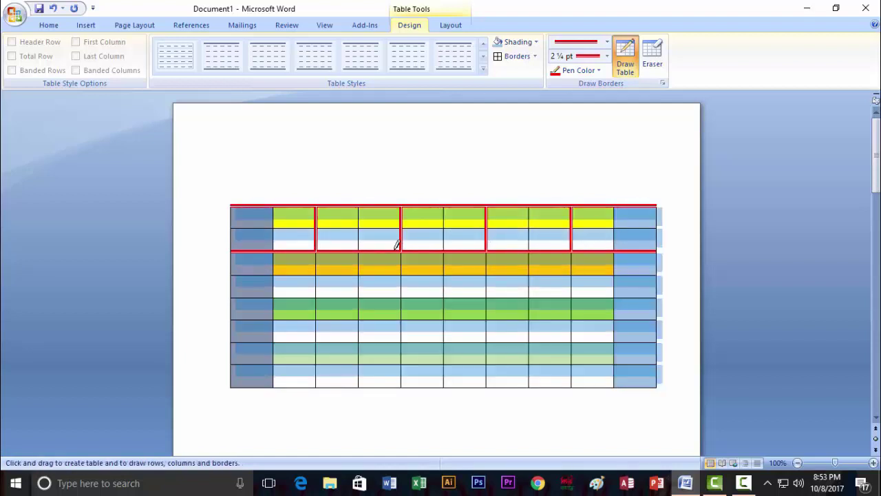
Switch the pen to green and draw a green border above the fifth row.
click(600, 71)
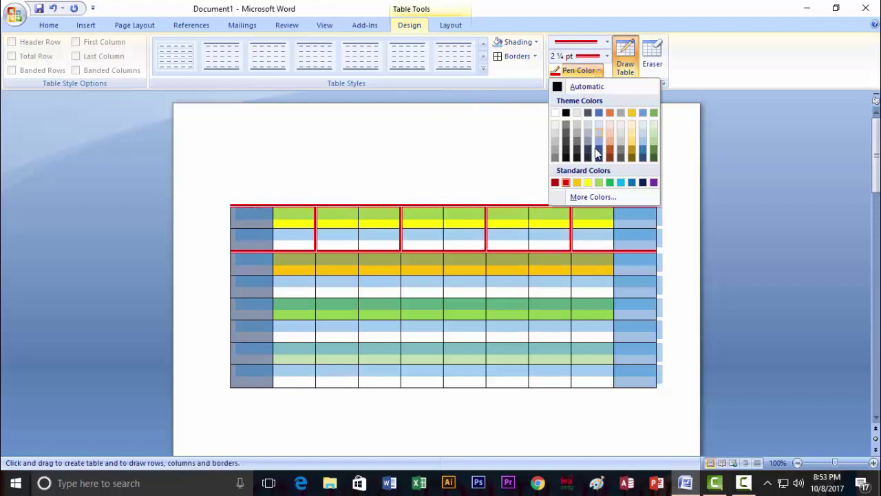
click(611, 182)
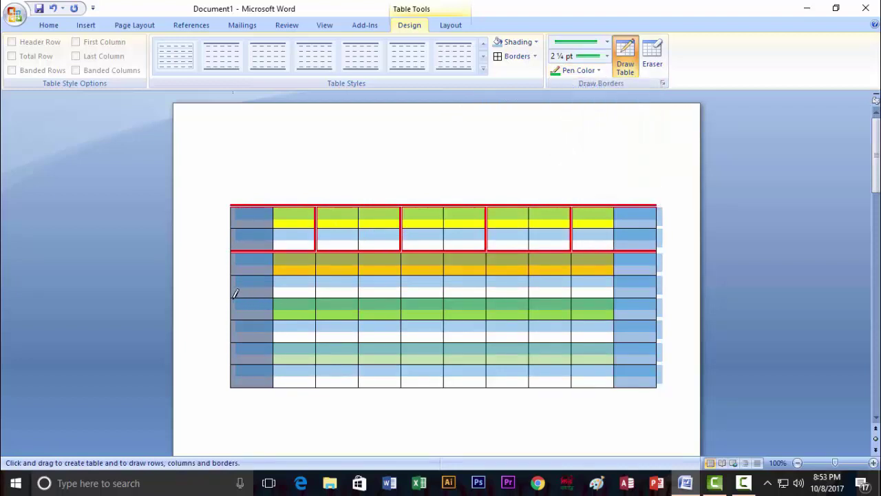
drag(234, 293, 636, 286)
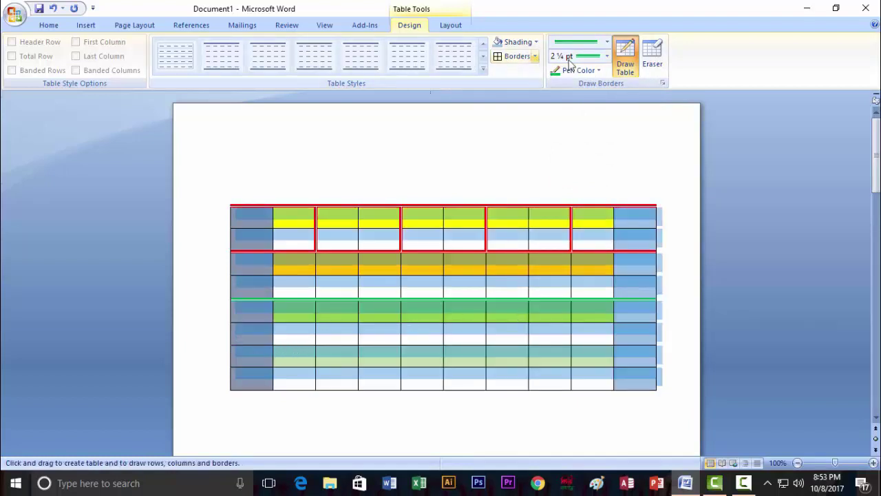
click(599, 71)
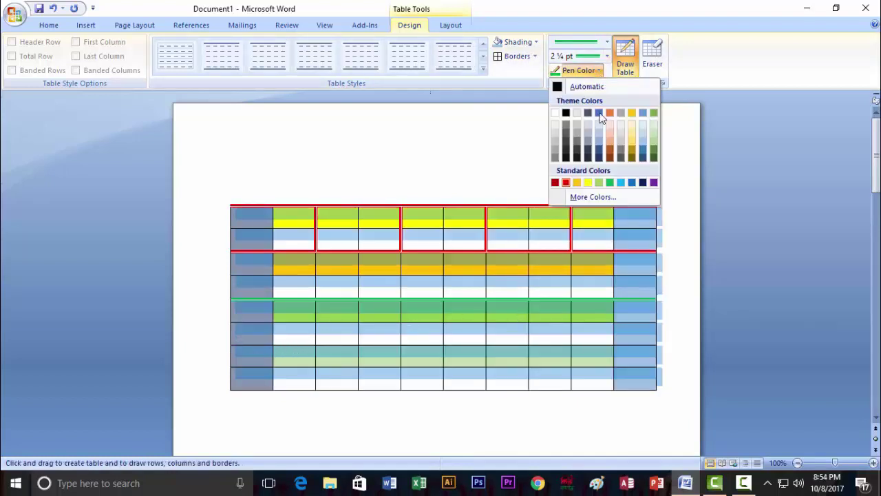
Switch the pen to purple and draw borders above the seventh row and along the bottom edge.
click(653, 183)
drag(234, 346, 651, 342)
drag(231, 388, 644, 377)
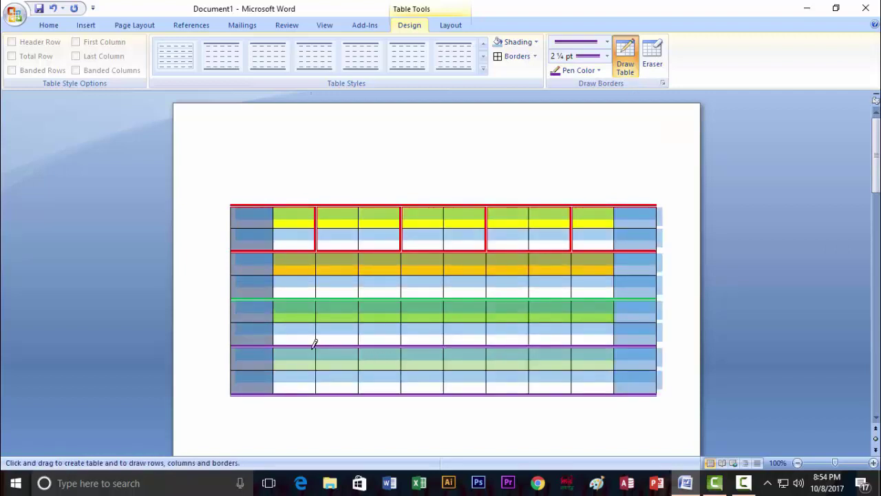
Draw four purple vertical dividers in the bottom two rows, undoing and redrawing the last one.
drag(317, 343, 318, 355)
drag(316, 388, 316, 391)
drag(406, 345, 404, 393)
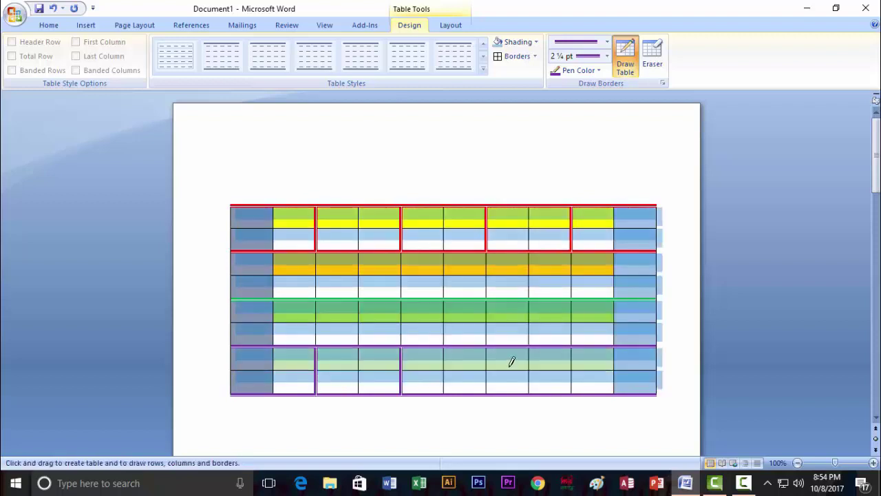
drag(488, 344, 488, 392)
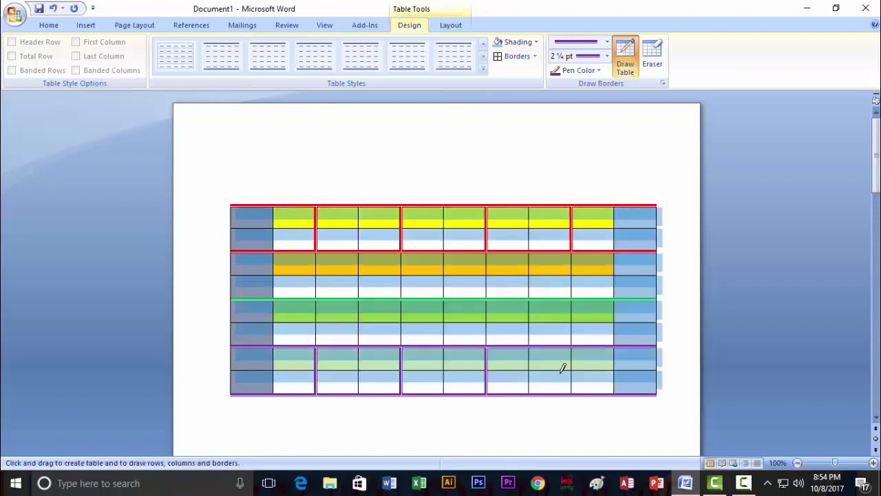
drag(573, 342, 574, 391)
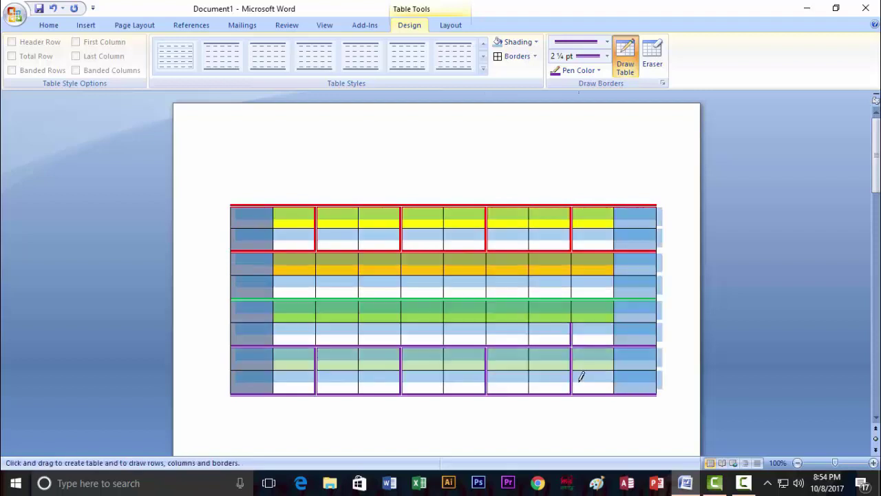
key(ctrl+z)
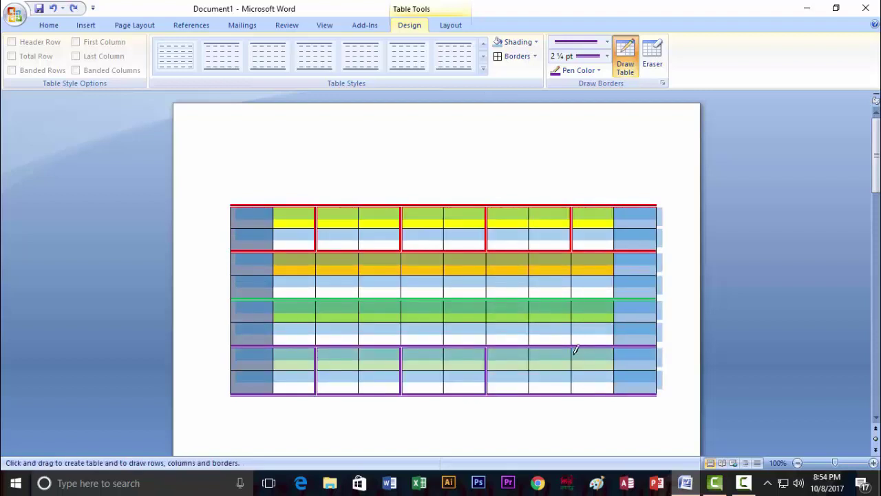
drag(575, 346, 574, 393)
Turn off Draw Table and scroll through the document to review the table.
click(628, 72)
click(625, 68)
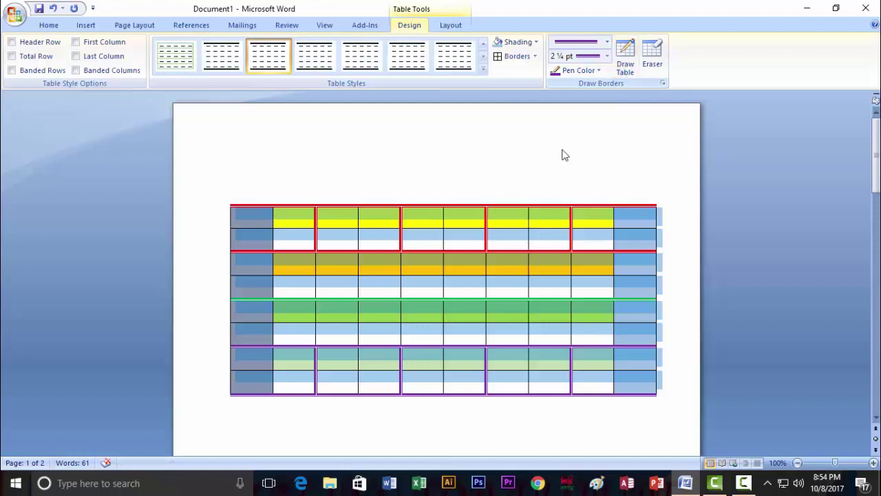
scroll(502, 285, down, 5)
scroll(492, 278, up, 3)
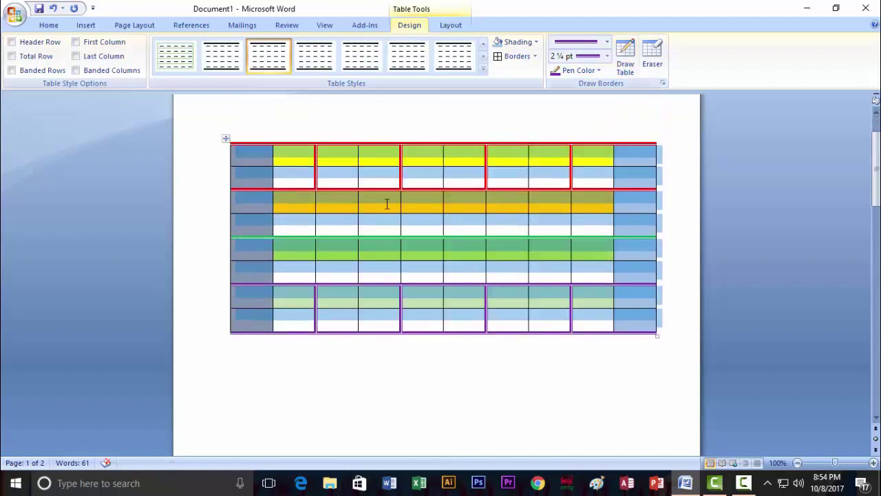
scroll(387, 204, down, 2)
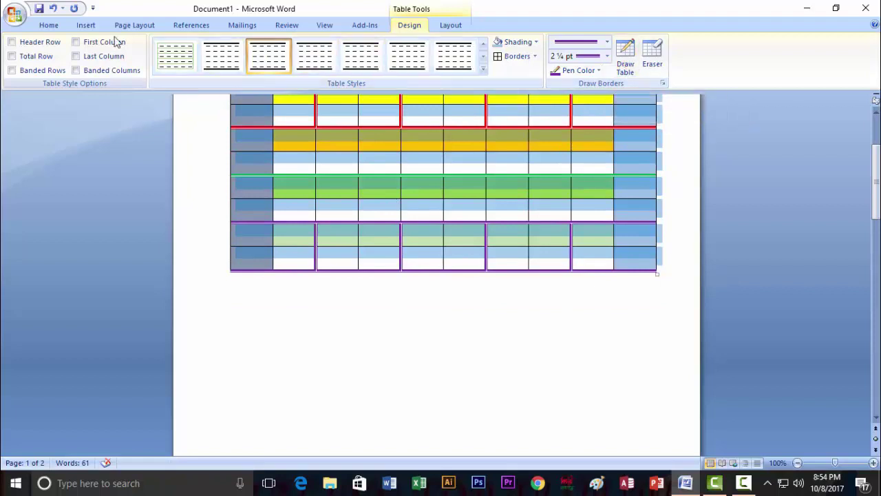
Deselect the coloured table and bring up the Table Design border drawing settings.
click(75, 25)
click(108, 76)
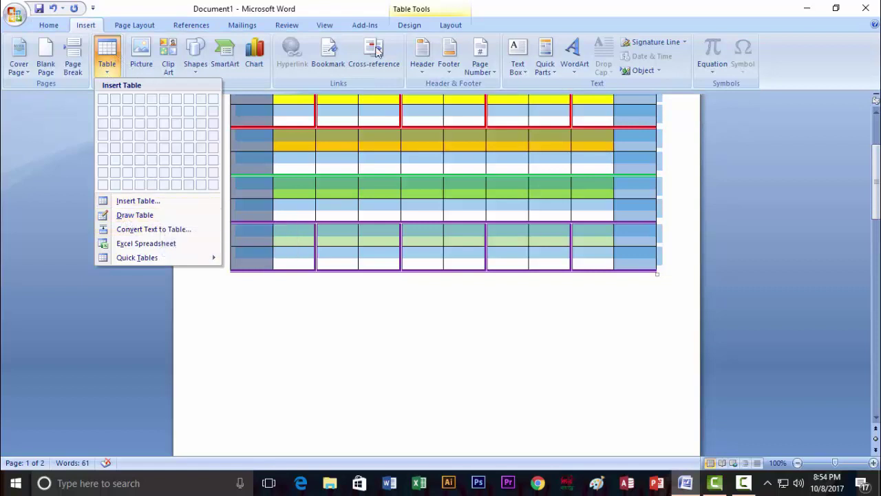
click(380, 147)
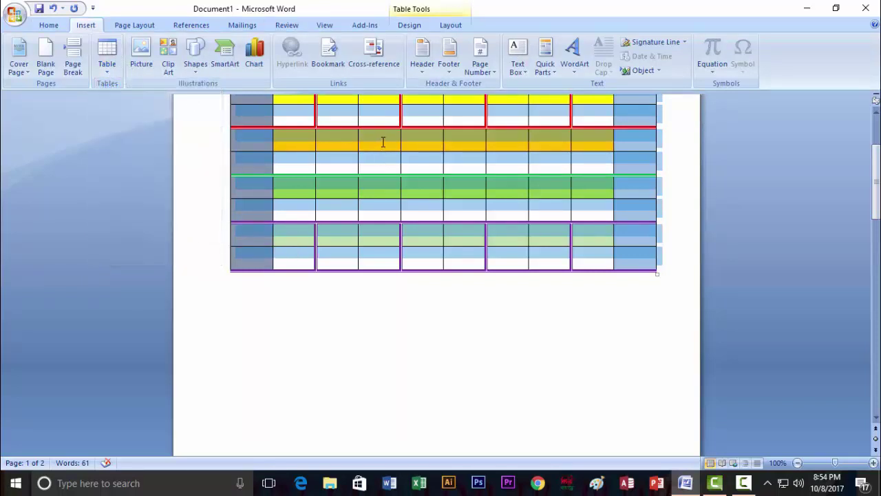
click(381, 142)
click(409, 25)
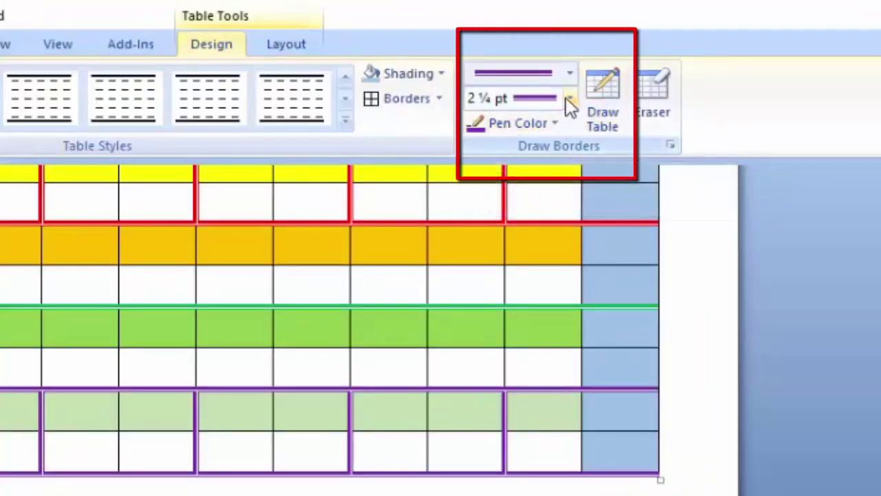
With a single line style and green pen, draw a large second table below the first.
click(569, 73)
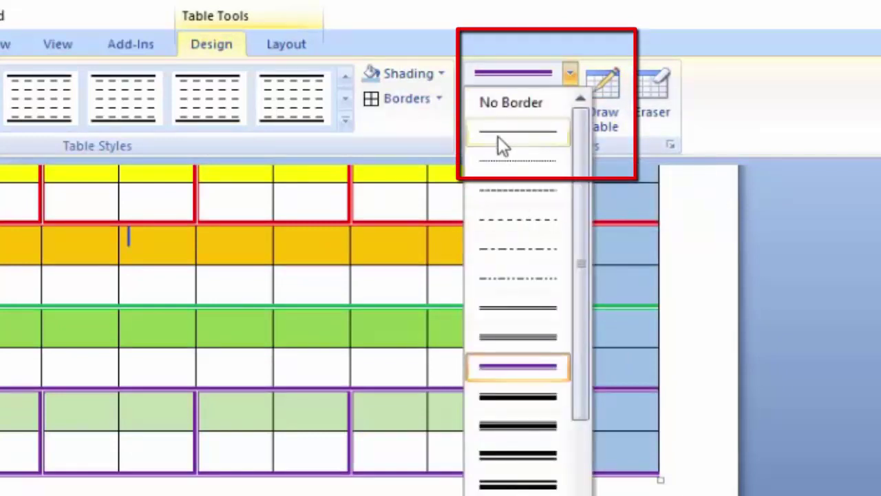
click(514, 307)
click(556, 123)
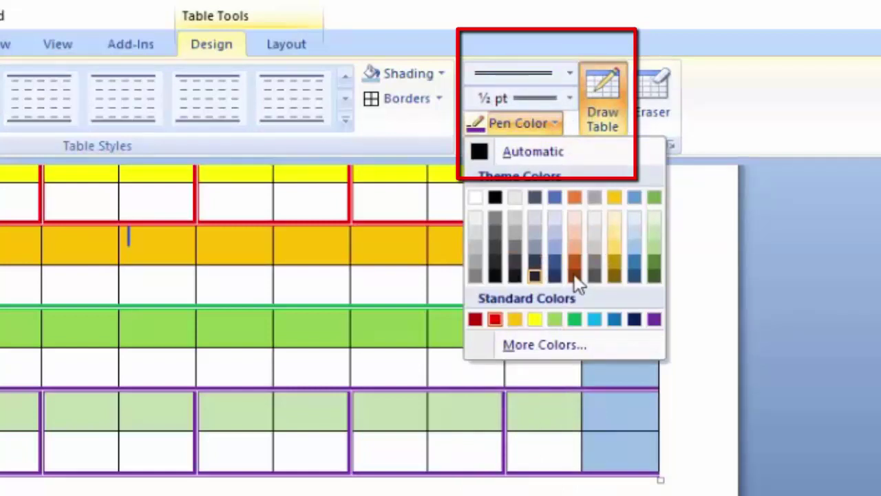
click(574, 319)
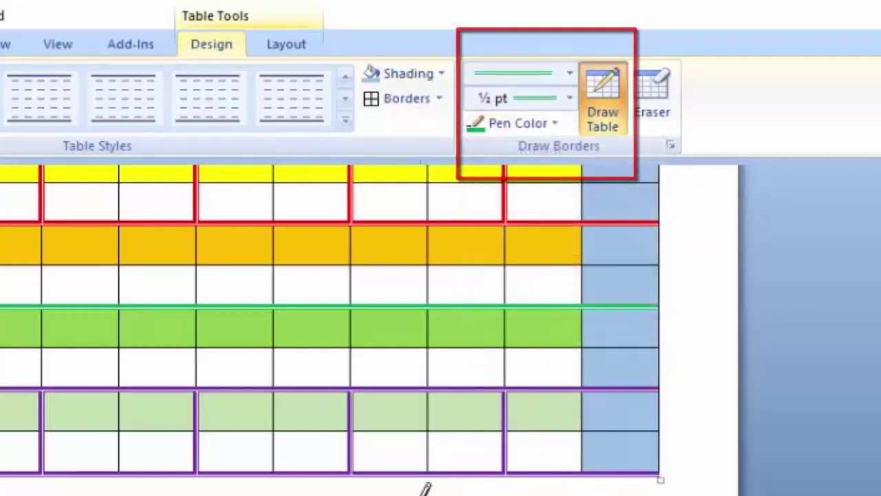
scroll(423, 482, down, 4)
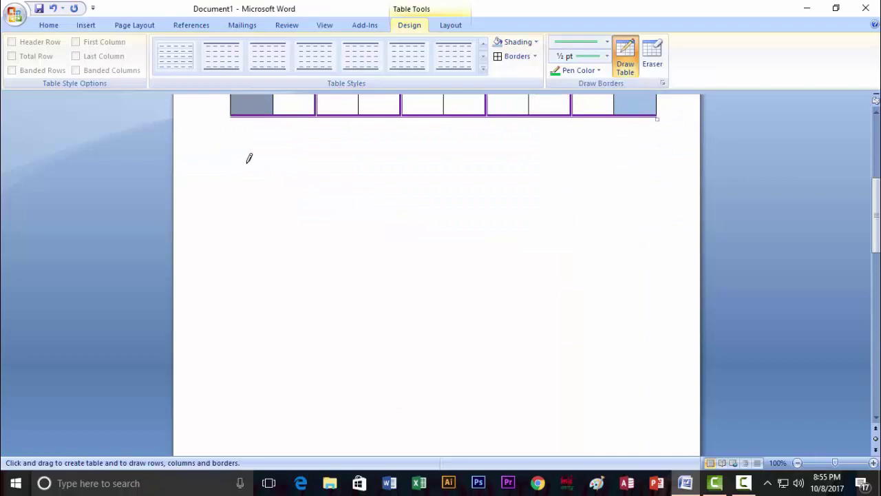
mouse_move(234, 157)
mouse_down()
mouse_move(348, 318)
mouse_move(549, 389)
mouse_move(651, 406)
mouse_up()
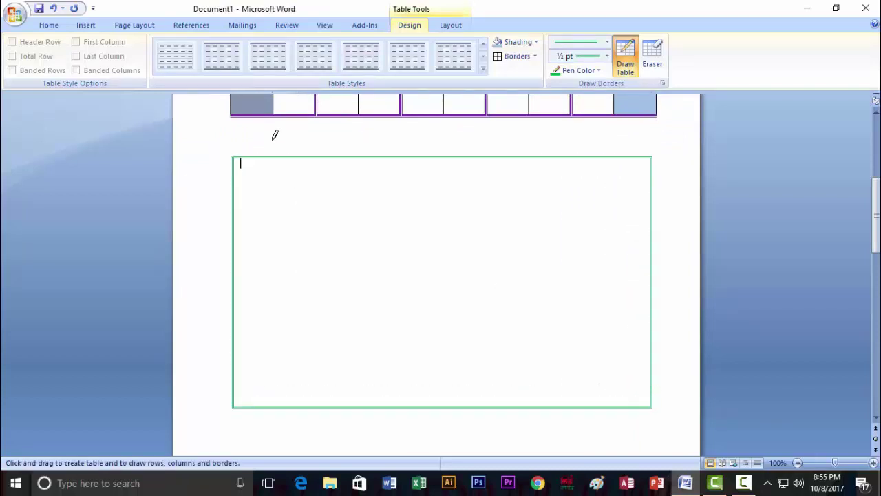
Switch the pen to red and draw two row lines and one column line across it.
click(601, 70)
click(566, 183)
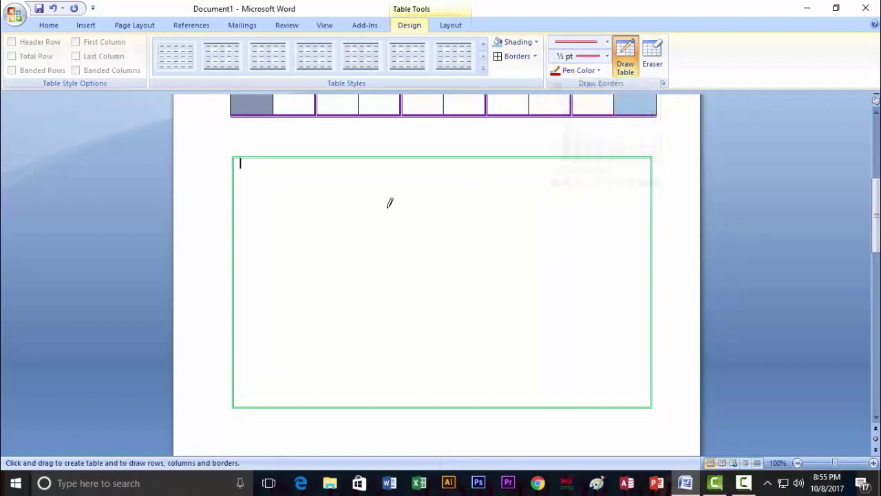
drag(236, 213, 457, 212)
drag(533, 211, 516, 212)
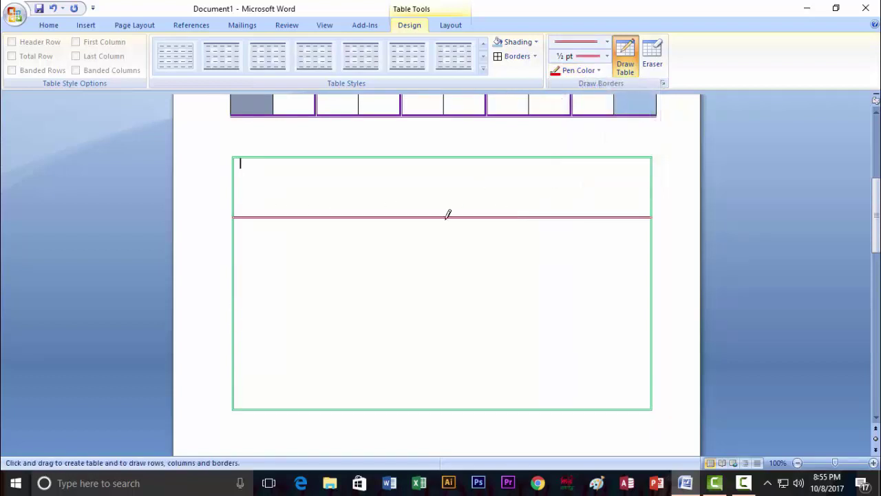
drag(237, 328, 563, 328)
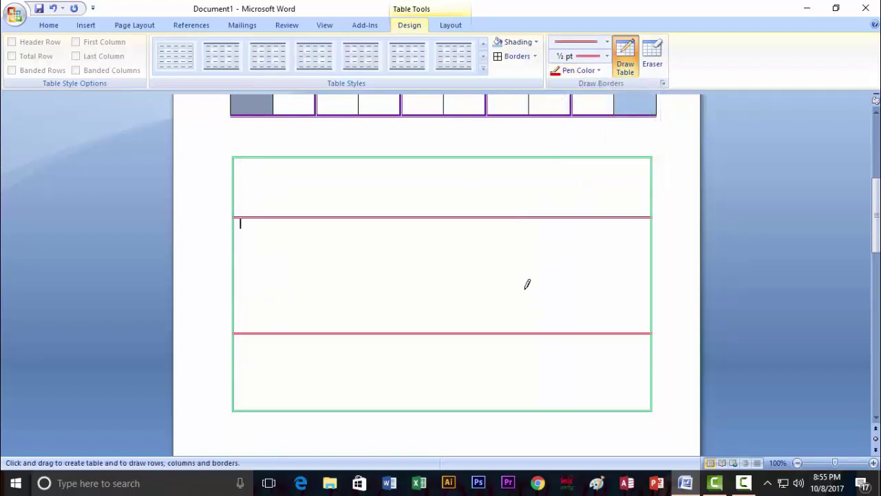
drag(411, 158, 415, 351)
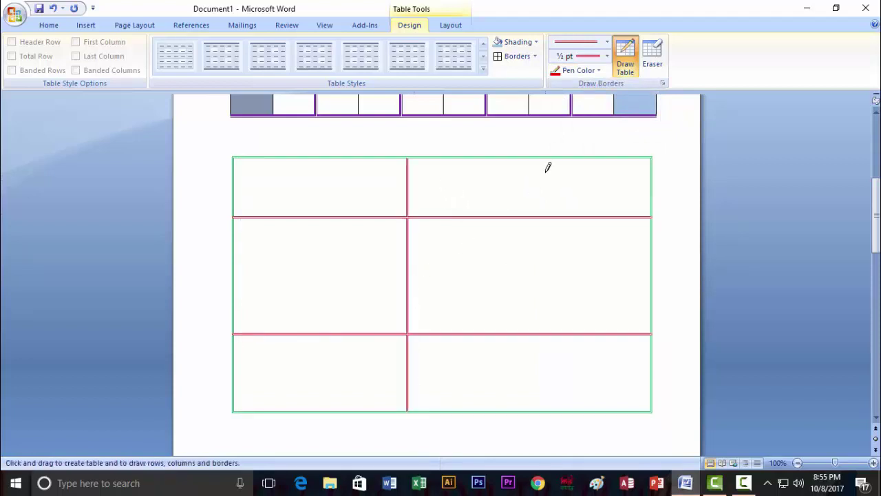
With a dark orange pen, draw dividers splitting the top-left, middle-left and both bottom cells.
click(598, 71)
click(610, 157)
drag(517, 198, 518, 201)
drag(301, 160, 302, 215)
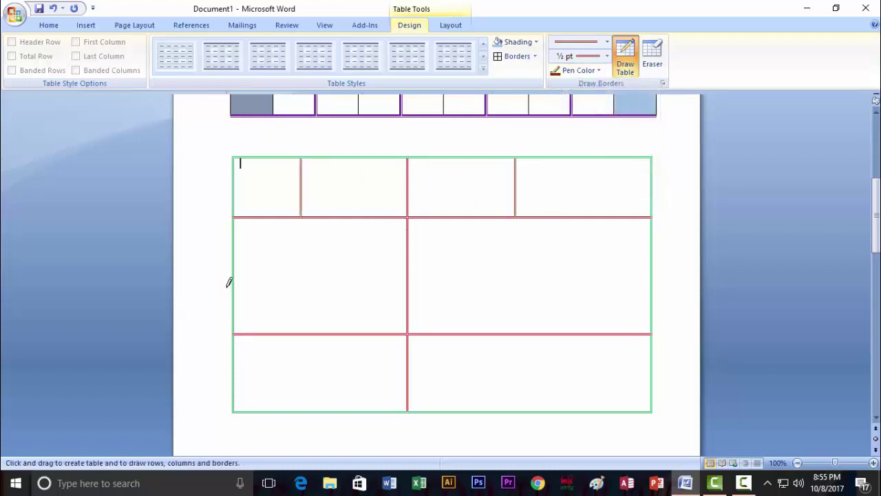
drag(229, 283, 382, 286)
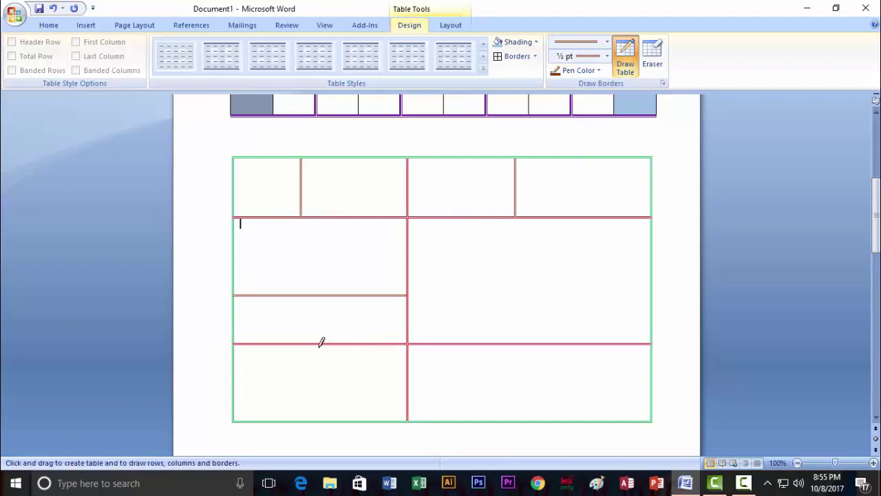
drag(319, 344, 318, 417)
drag(533, 346, 530, 417)
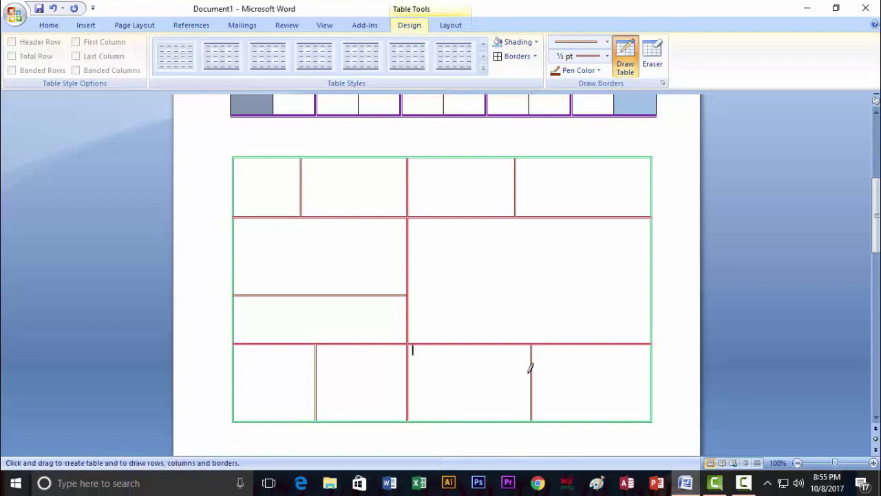
Switch the pen to blue and draw lines splitting the middle and top cells further.
click(597, 71)
click(642, 156)
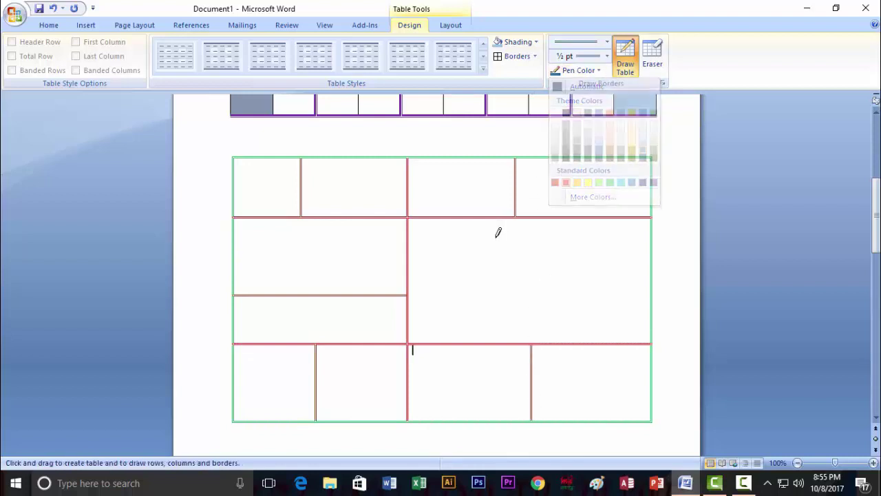
mouse_move(409, 257)
mouse_down()
mouse_move(550, 252)
mouse_move(535, 332)
mouse_up()
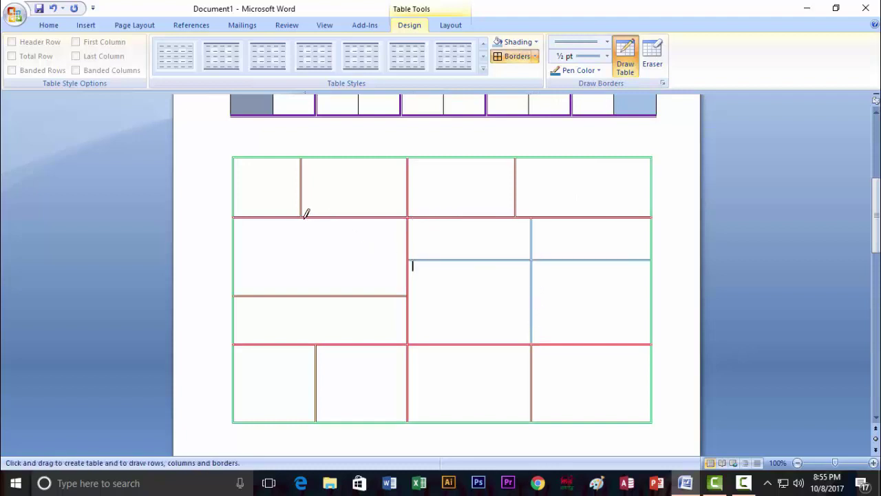
drag(304, 217, 303, 294)
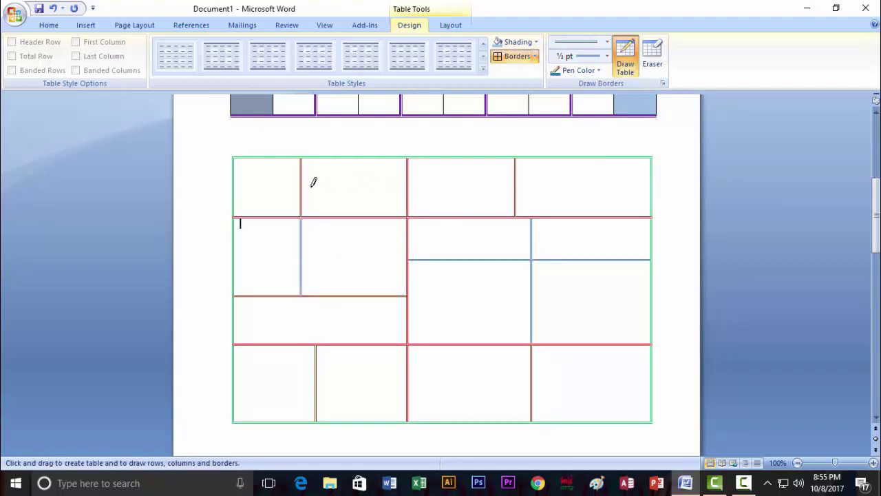
drag(312, 184, 402, 189)
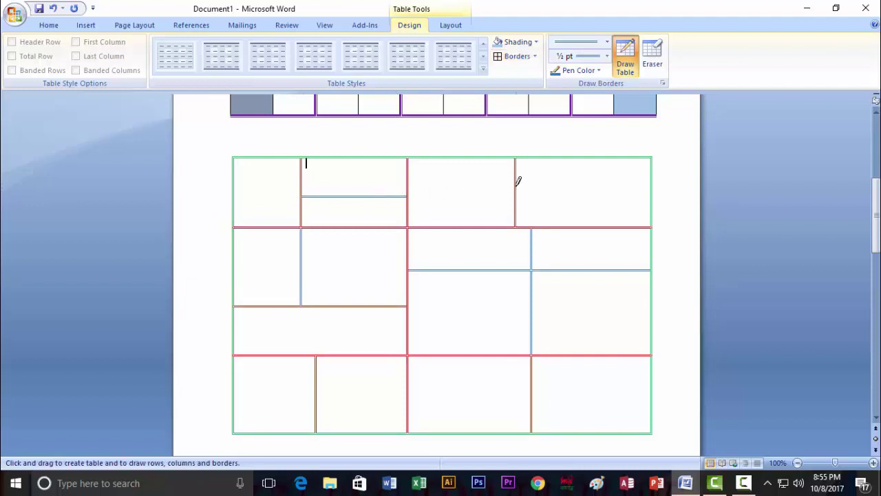
drag(518, 181, 626, 180)
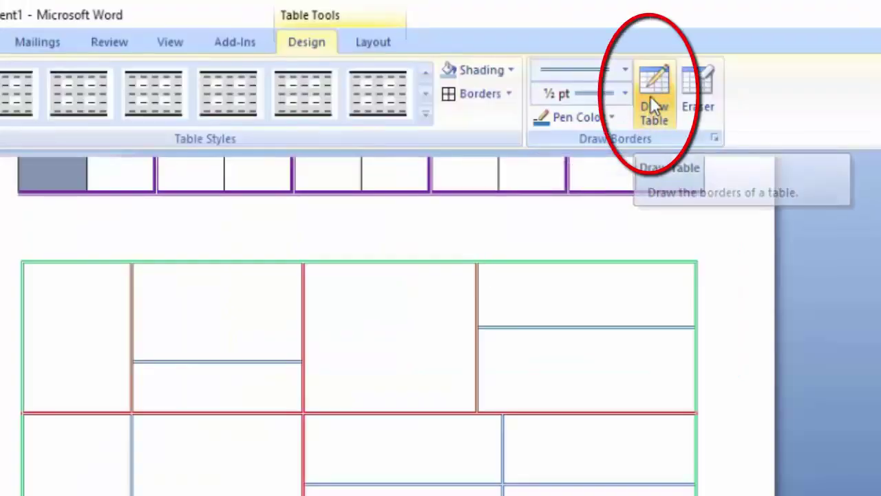
Switch from Draw Table to Eraser and remove five dividing lines in the second table.
click(651, 95)
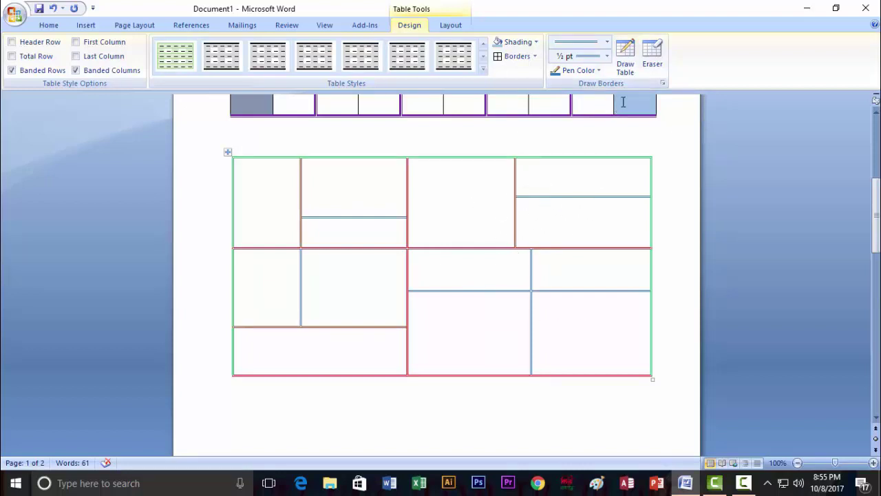
click(652, 55)
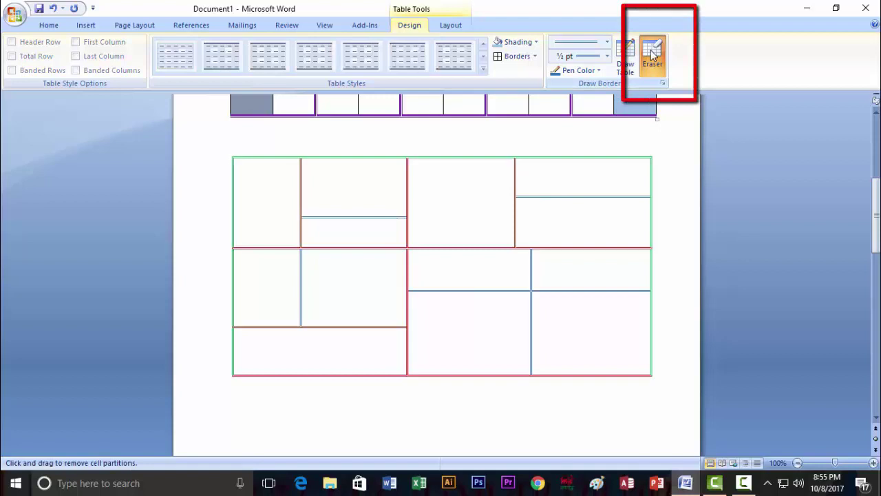
drag(572, 222, 570, 191)
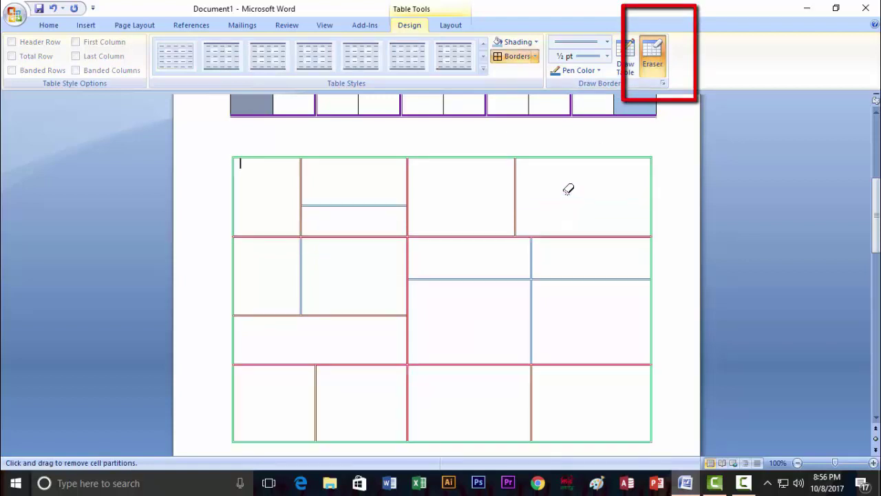
drag(378, 210, 372, 194)
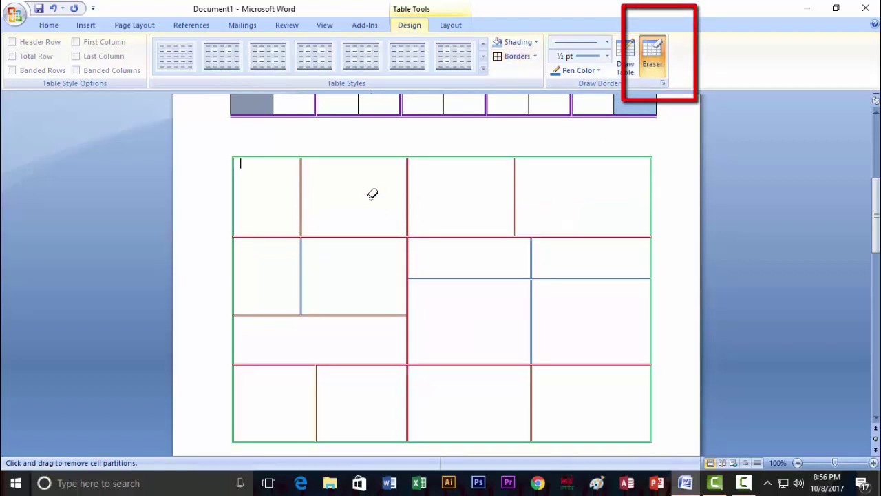
drag(459, 289, 452, 269)
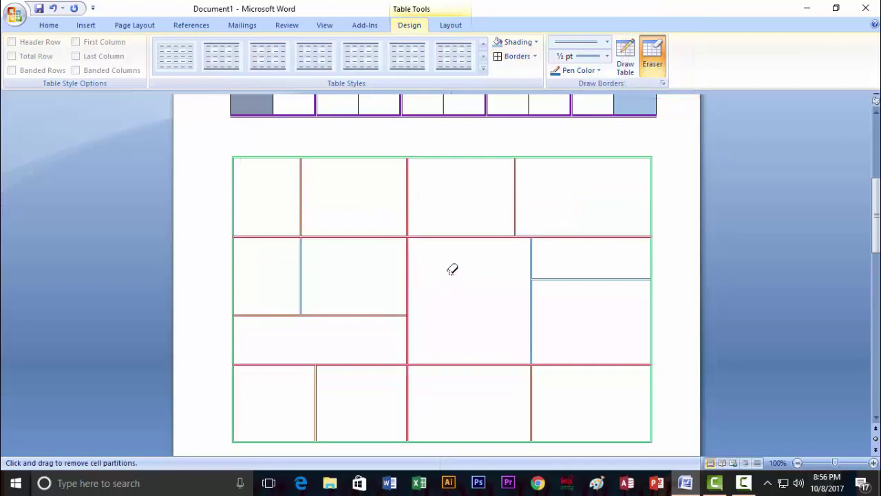
drag(571, 296, 571, 270)
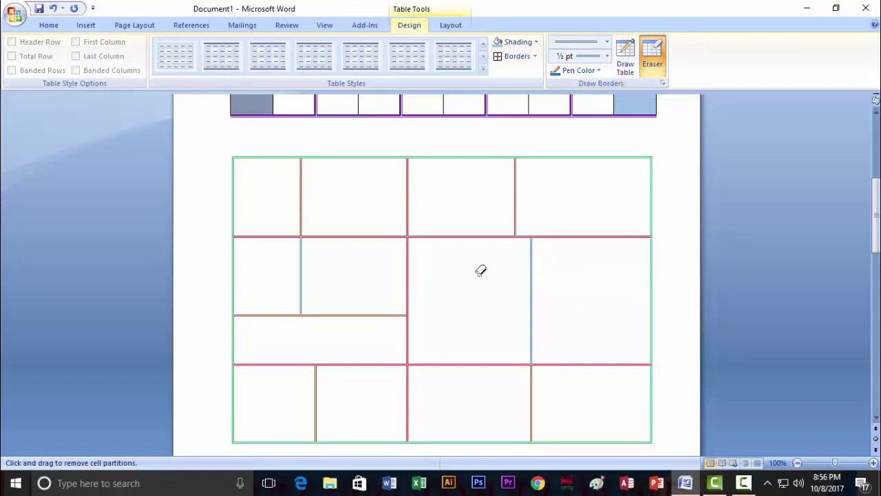
mouse_move(324, 322)
mouse_down()
mouse_move(324, 293)
mouse_move(287, 273)
mouse_up()
Erase partitions across several coloured-table rows, including the second and seventh, and down the fifth column.
scroll(413, 275, up, 5)
drag(618, 218, 249, 225)
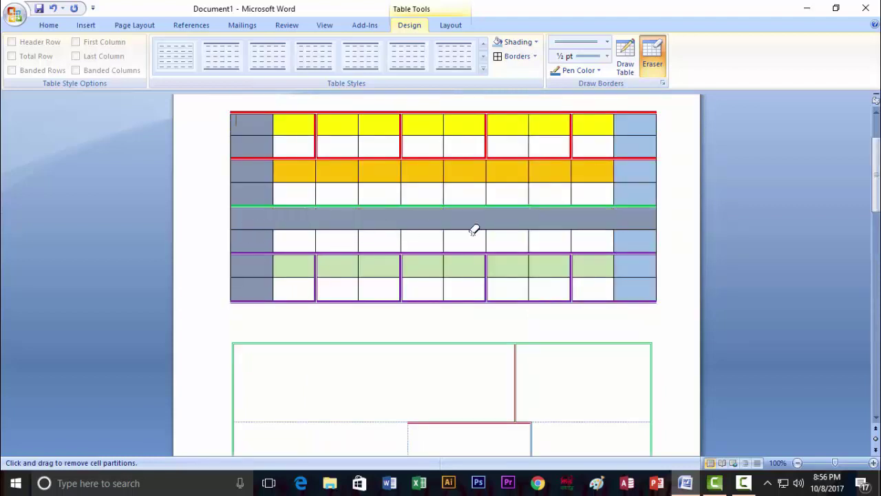
drag(632, 143, 254, 151)
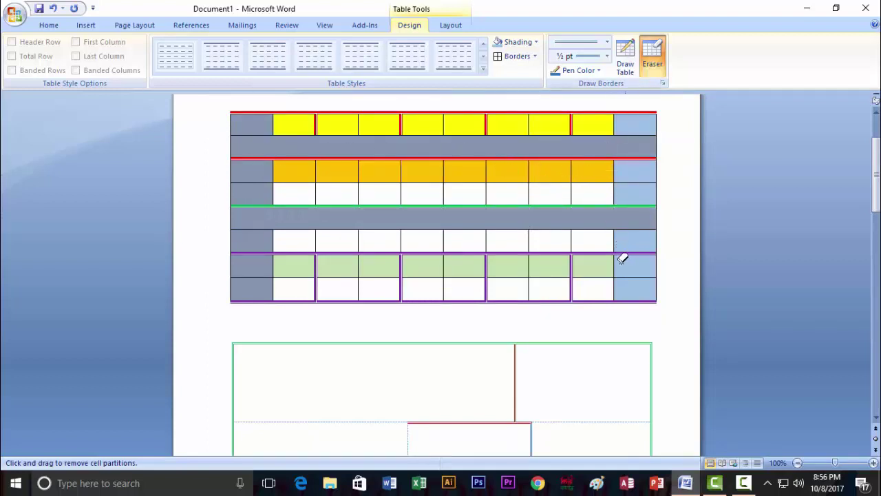
drag(622, 259, 606, 259)
drag(274, 266, 623, 265)
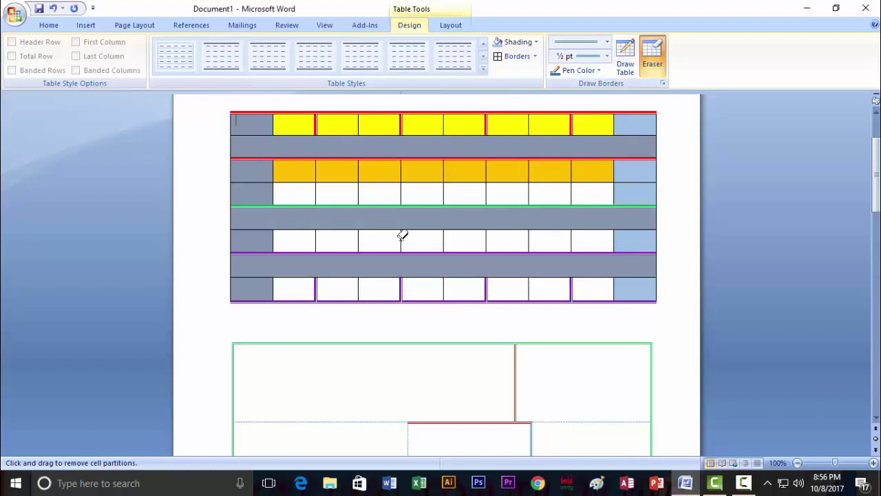
drag(425, 128, 436, 292)
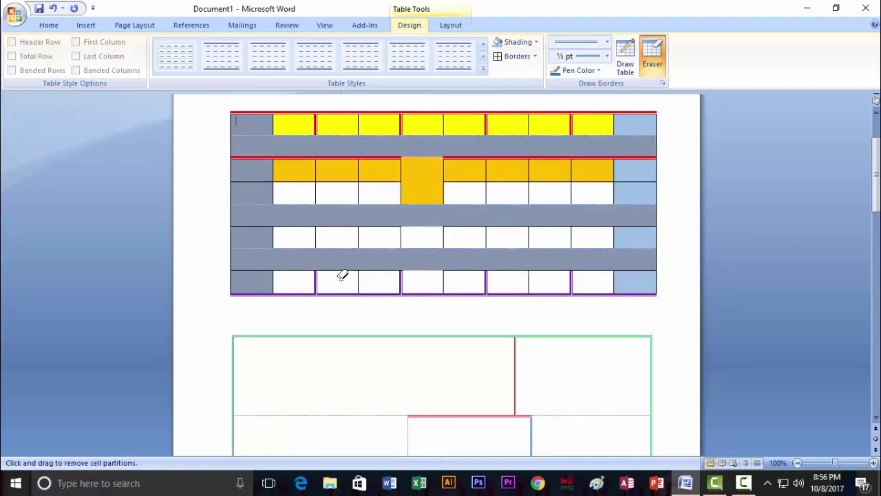